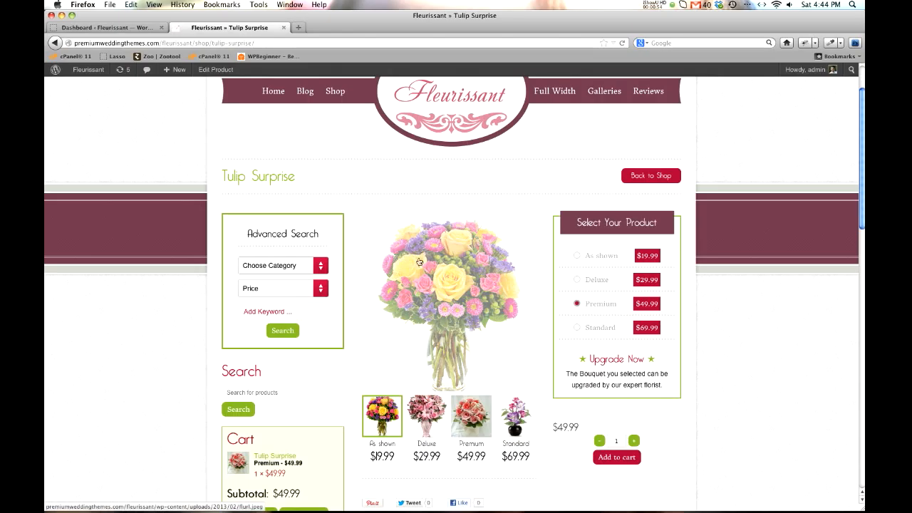
- Start a new product in the WordPress dashboard and title it Welcome Home Baby
{"action": "scroll", "coordinate": [418, 262], "scroll_direction": "down", "scroll_amount": 3}
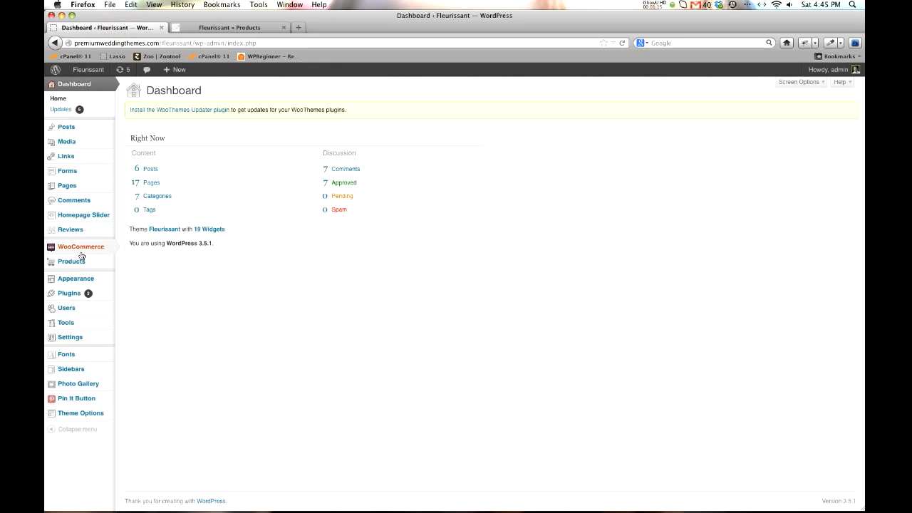
{"action": "mouse_move", "coordinate": [74, 269]}
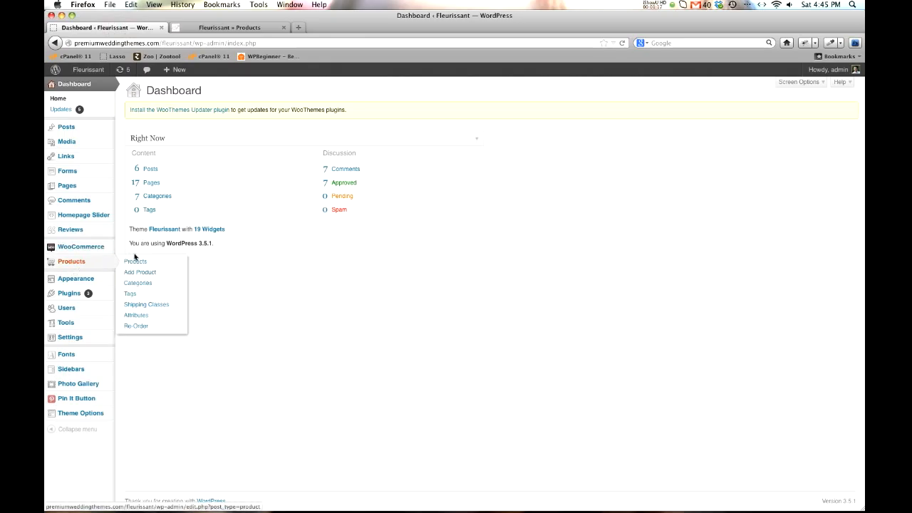
{"action": "left_click", "coordinate": [136, 272]}
{"action": "type", "text": "Welcome Home Baby"}
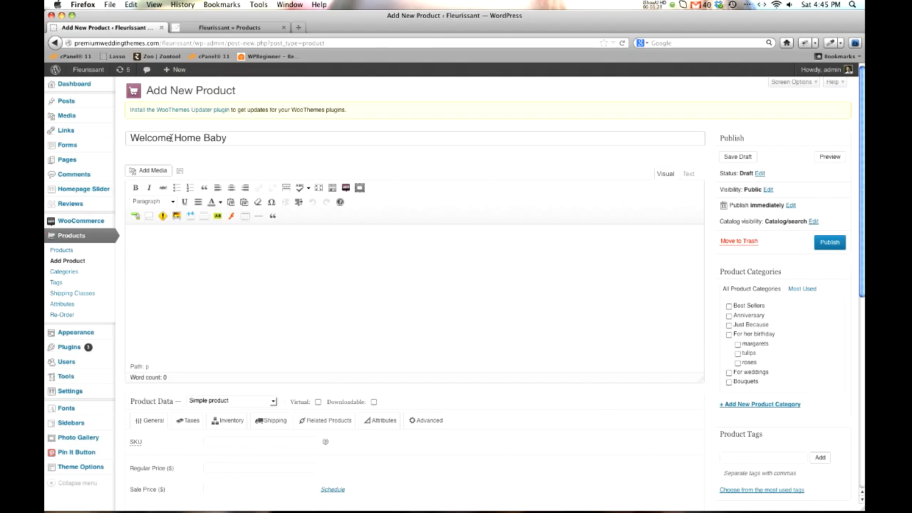
- Fill the product's main description and its short description with placeholder lorem ipsum text copied from another application
{"action": "left_click", "coordinate": [269, 260]}
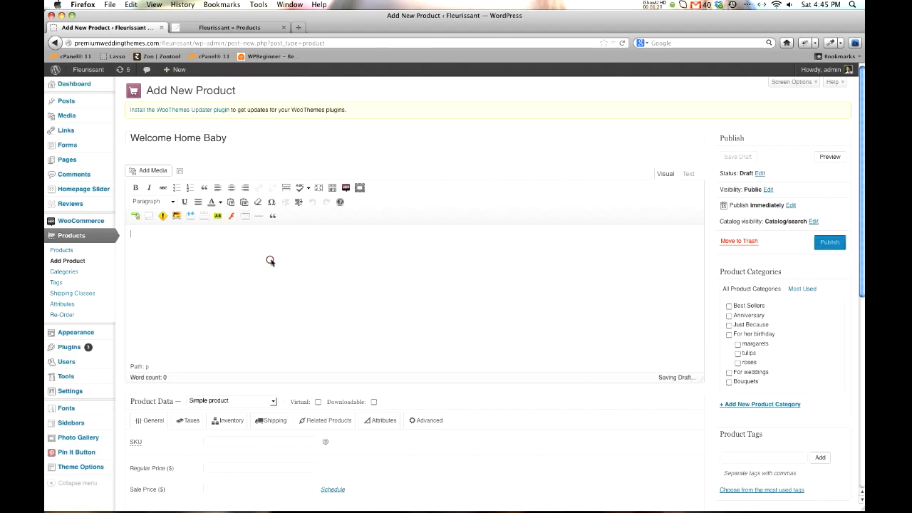
{"action": "left_click", "coordinate": [229, 27]}
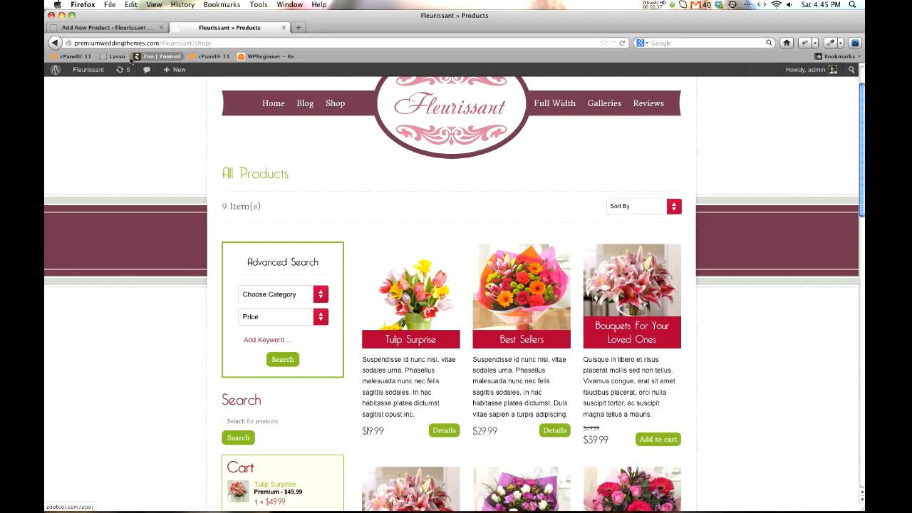
{"action": "key", "text": "super+Tab"}
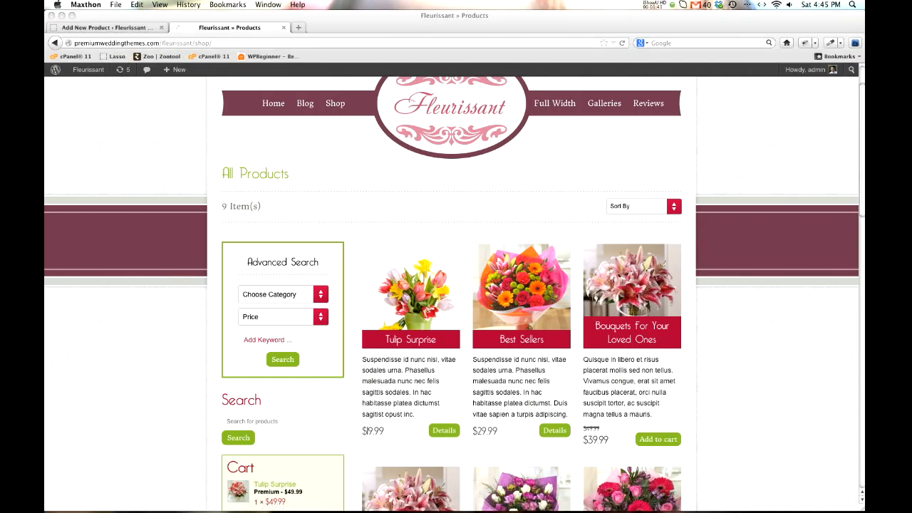
{"action": "key", "text": "super+Tab"}
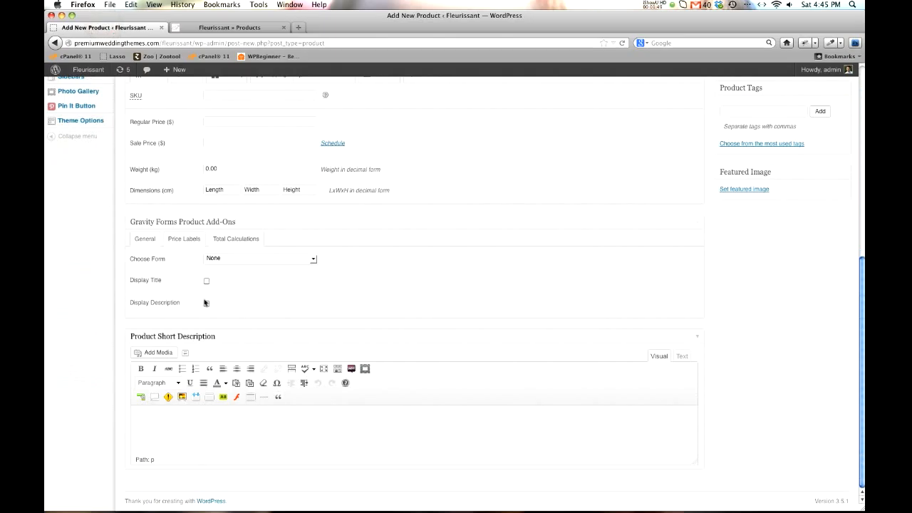
{"action": "scroll", "coordinate": [204, 354], "scroll_direction": "up", "scroll_amount": 5}
{"action": "scroll", "coordinate": [203, 354], "scroll_direction": "down", "scroll_amount": 8}
{"action": "left_click", "coordinate": [206, 418]}
{"action": "key", "text": "super+v"}
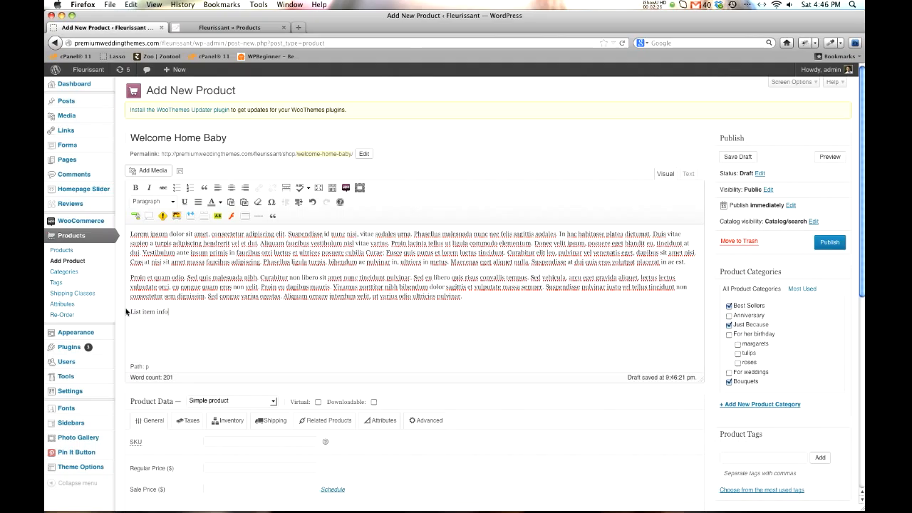
- Extend the lines below the description paragraphs to four "List item info" entries and format them as a bulleted list
{"action": "key", "text": "Return"}
{"action": "type", "text": "List item info"}
{"action": "key", "text": "Return"}
{"action": "type", "text": "List item info"}
{"action": "key", "text": "Return"}
{"action": "type", "text": "List item info"}
{"action": "key", "text": "Return"}
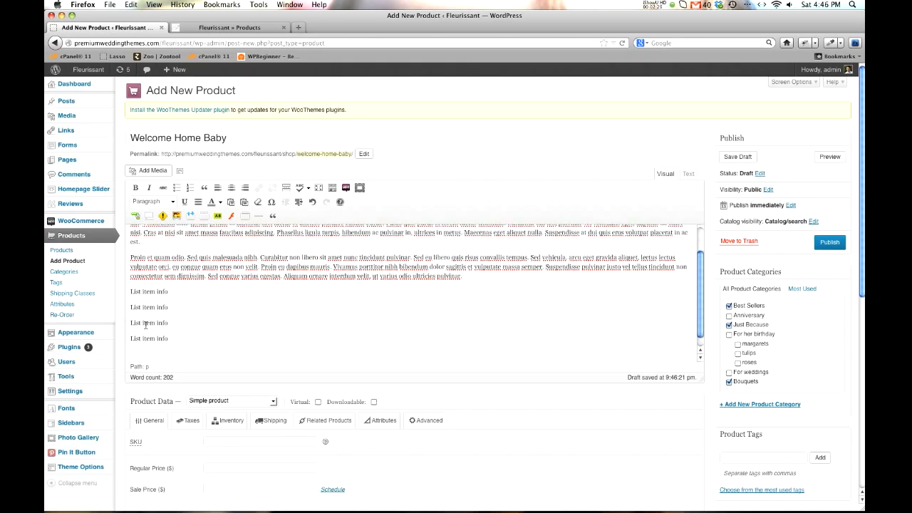
{"action": "left_click_drag", "start_coordinate": [168, 338], "coordinate": [127, 292]}
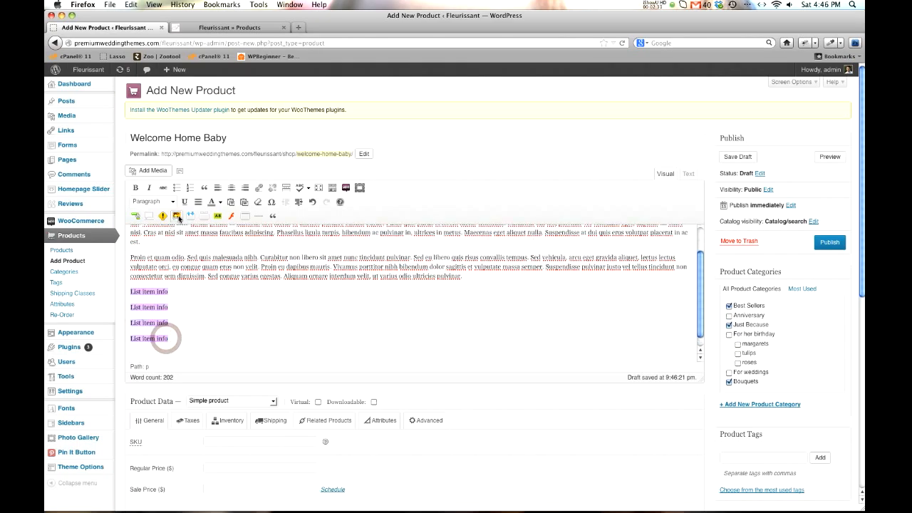
{"action": "left_click", "coordinate": [177, 187]}
- Publish the Welcome Home Baby product and reload the shop's All Products page
{"action": "left_click", "coordinate": [831, 243]}
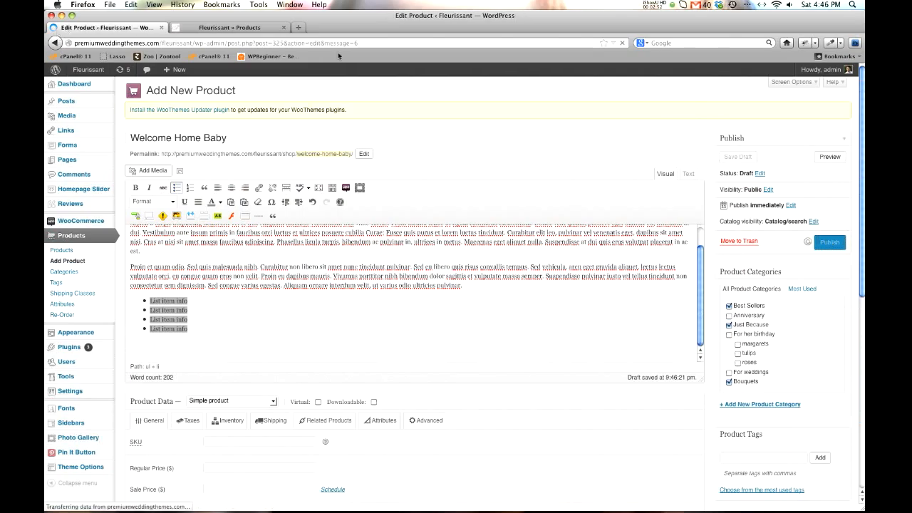
{"action": "left_click", "coordinate": [231, 27]}
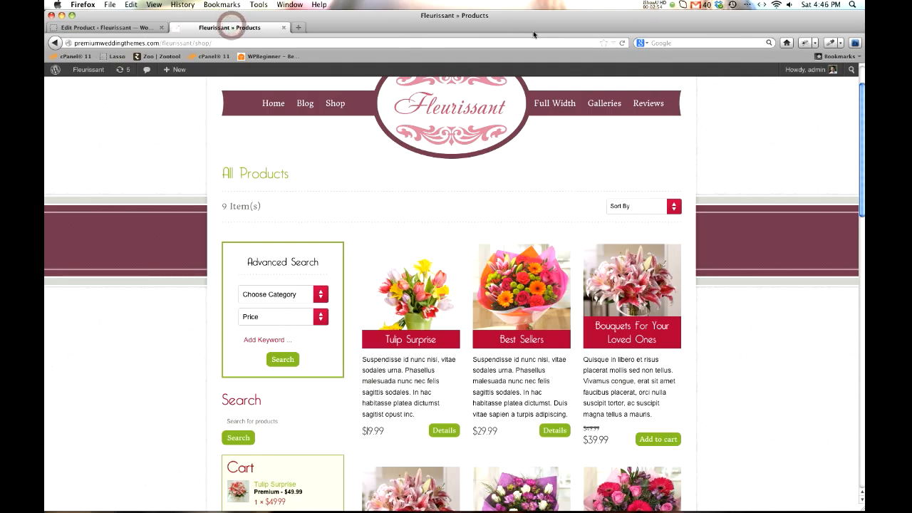
{"action": "left_click", "coordinate": [621, 43]}
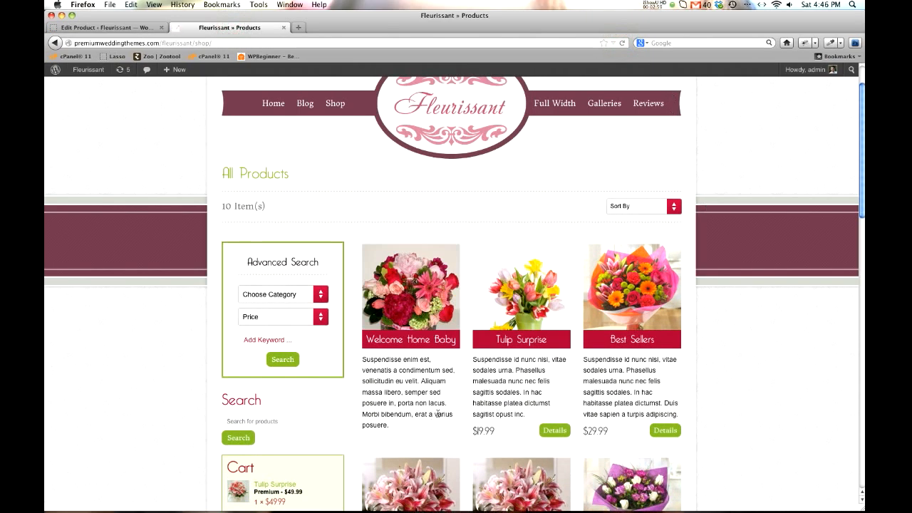
- Examine the Welcome Home Baby product page, including its description, bulleted list and related products, and return to the shop
{"action": "left_click", "coordinate": [418, 302]}
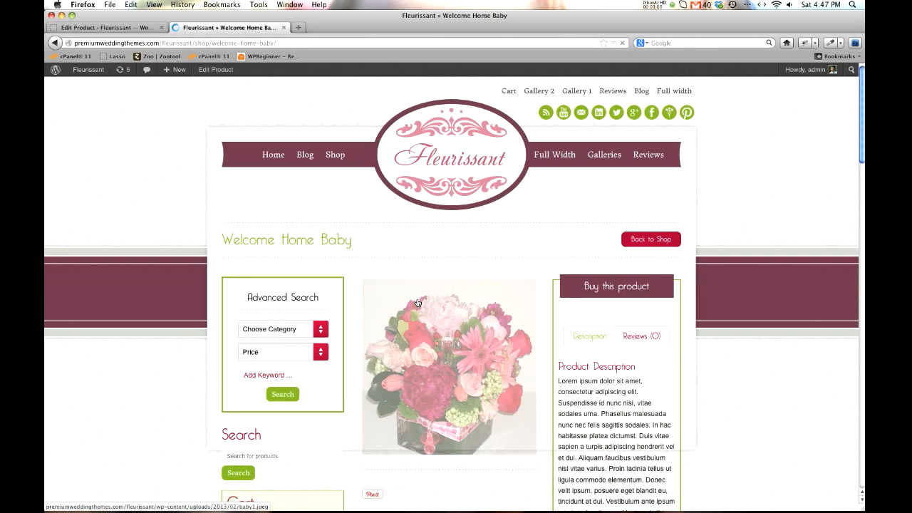
{"action": "scroll", "coordinate": [579, 324], "scroll_direction": "down", "scroll_amount": 3}
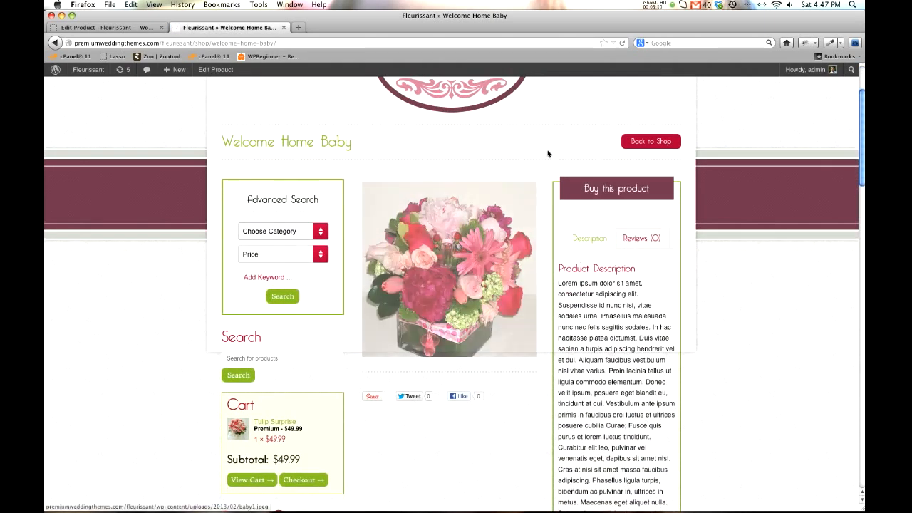
{"action": "scroll", "coordinate": [549, 296], "scroll_direction": "down", "scroll_amount": 3}
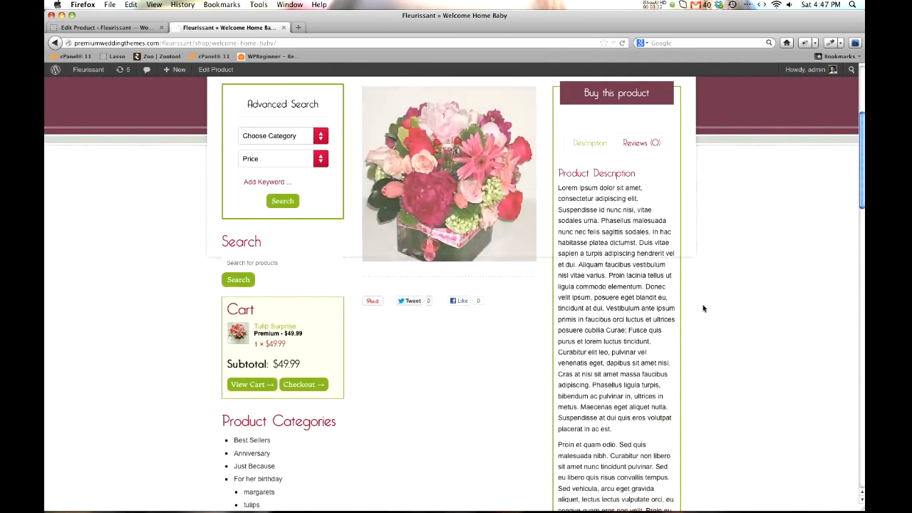
{"action": "scroll", "coordinate": [337, 314], "scroll_direction": "down", "scroll_amount": 20}
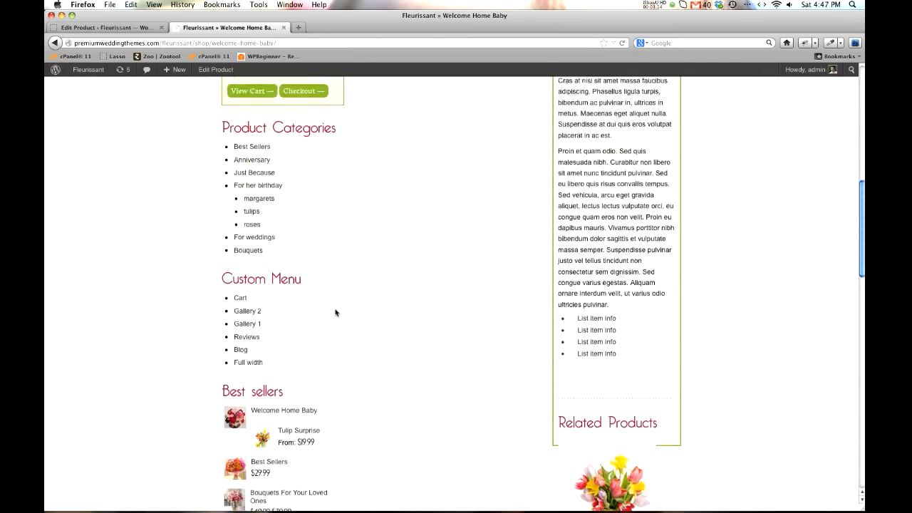
{"action": "scroll", "coordinate": [337, 313], "scroll_direction": "up", "scroll_amount": 20}
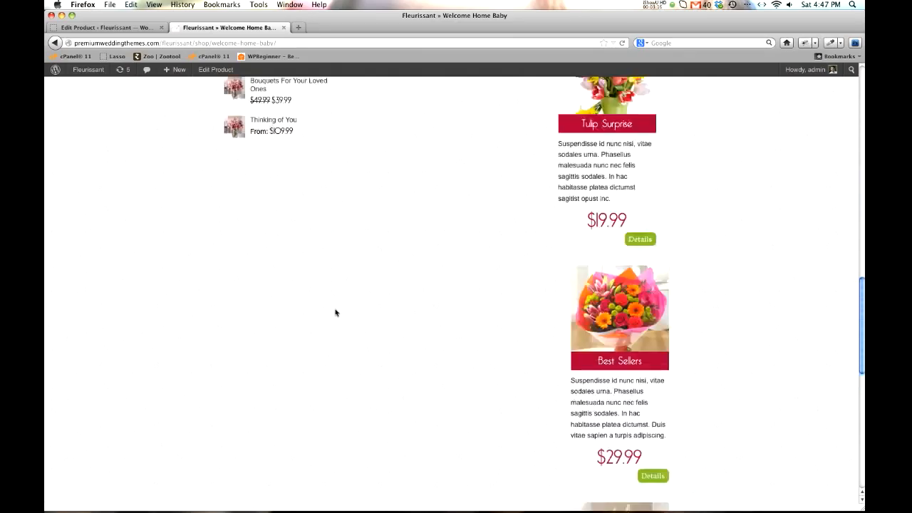
{"action": "scroll", "coordinate": [336, 313], "scroll_direction": "up", "scroll_amount": 5}
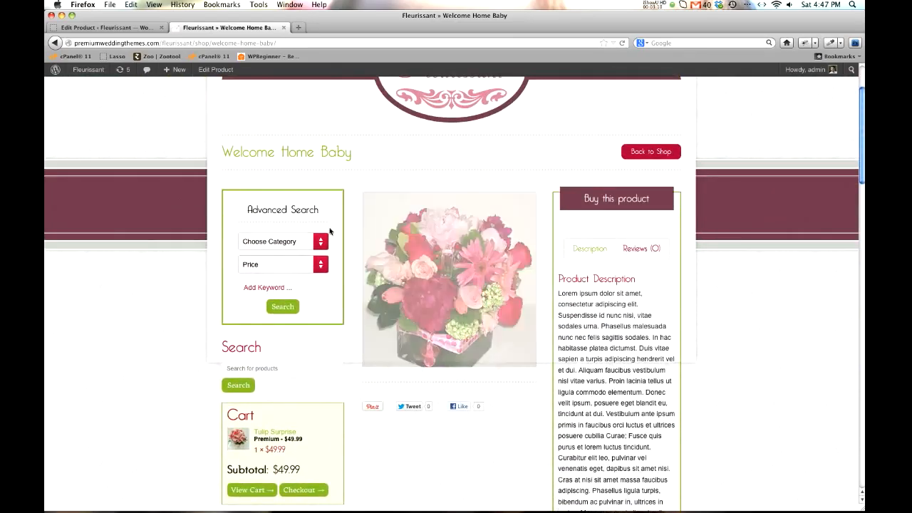
{"action": "left_click", "coordinate": [332, 155]}
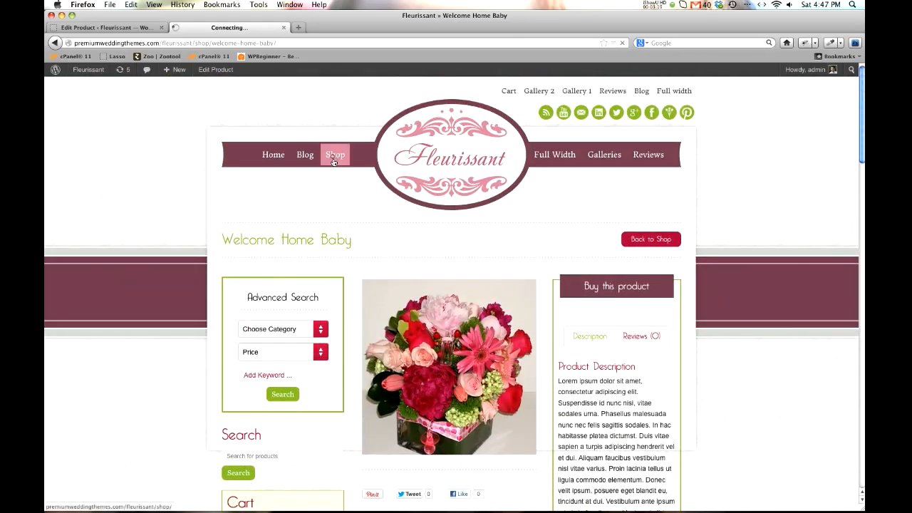
- Change the Welcome Home Baby product type to Variable product in its product data
{"action": "left_click", "coordinate": [126, 28]}
{"action": "scroll", "coordinate": [545, 364], "scroll_direction": "down", "scroll_amount": 1}
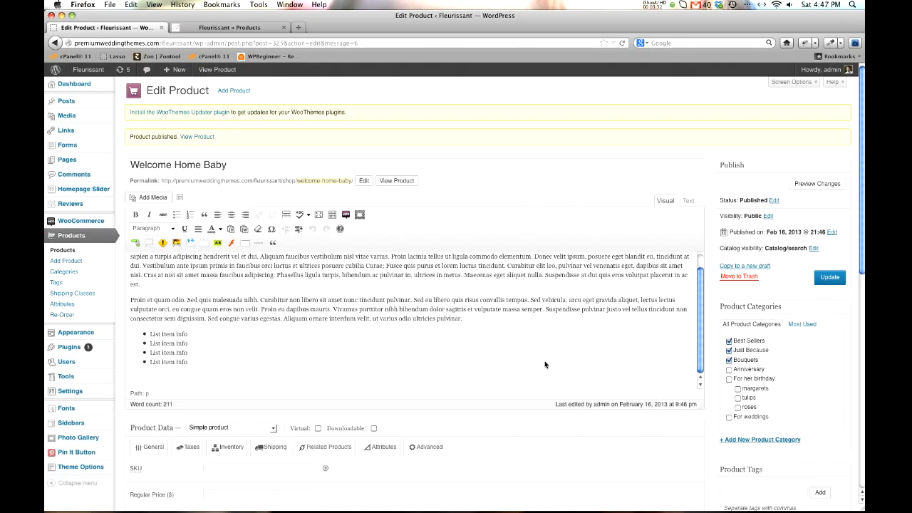
{"action": "scroll", "coordinate": [545, 365], "scroll_direction": "down", "scroll_amount": 4}
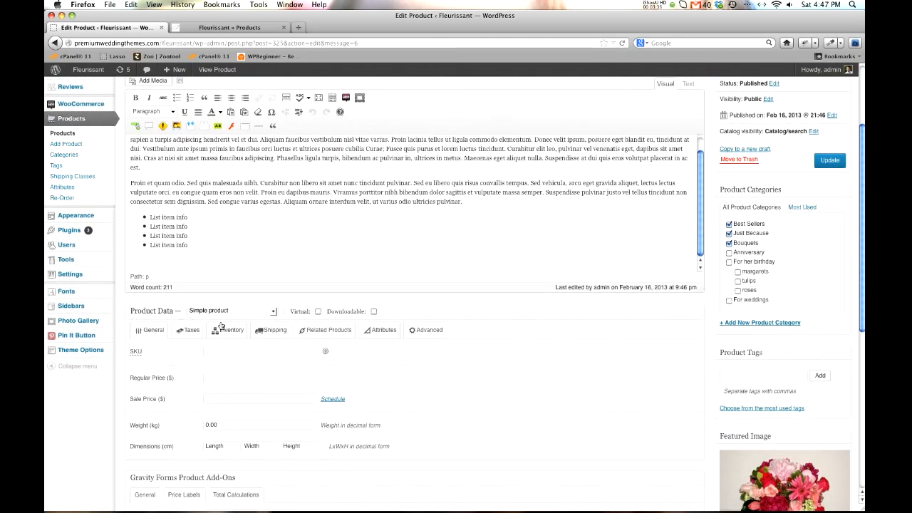
{"action": "left_click", "coordinate": [272, 311]}
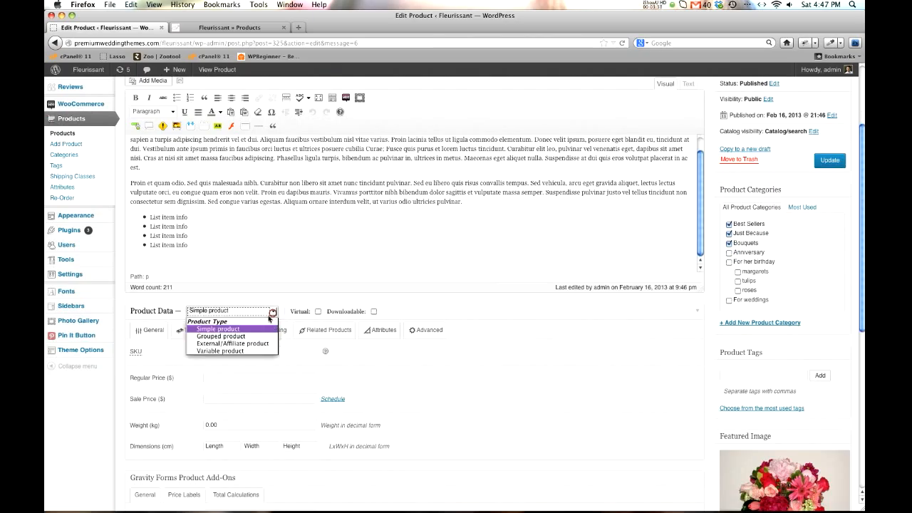
{"action": "left_click", "coordinate": [258, 351]}
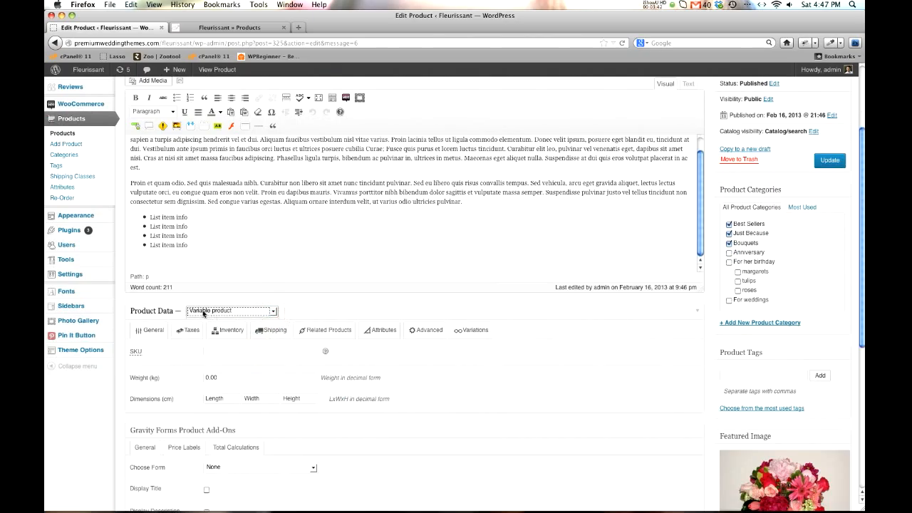
- Open the Tulip Surprise product in the shop and examine its Select Your Product options
{"action": "left_click", "coordinate": [223, 69]}
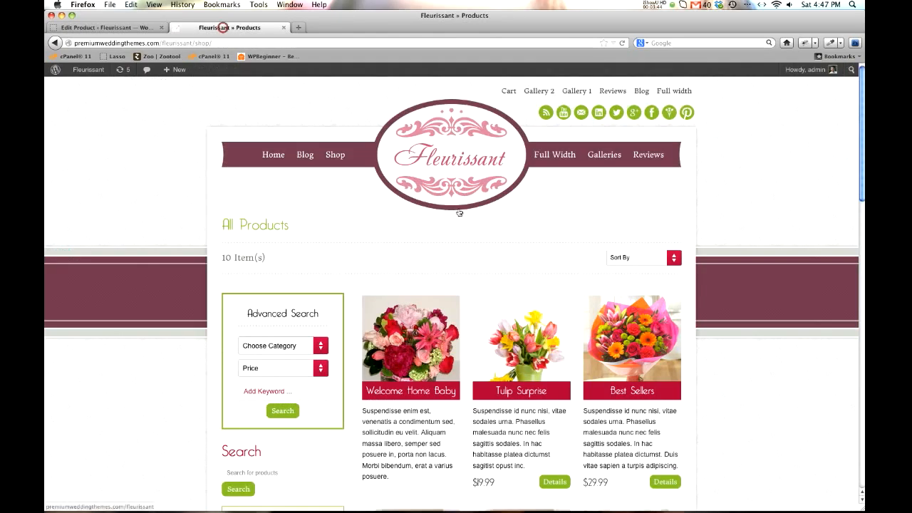
{"action": "scroll", "coordinate": [461, 234], "scroll_direction": "down", "scroll_amount": 3}
{"action": "left_click", "coordinate": [543, 269]}
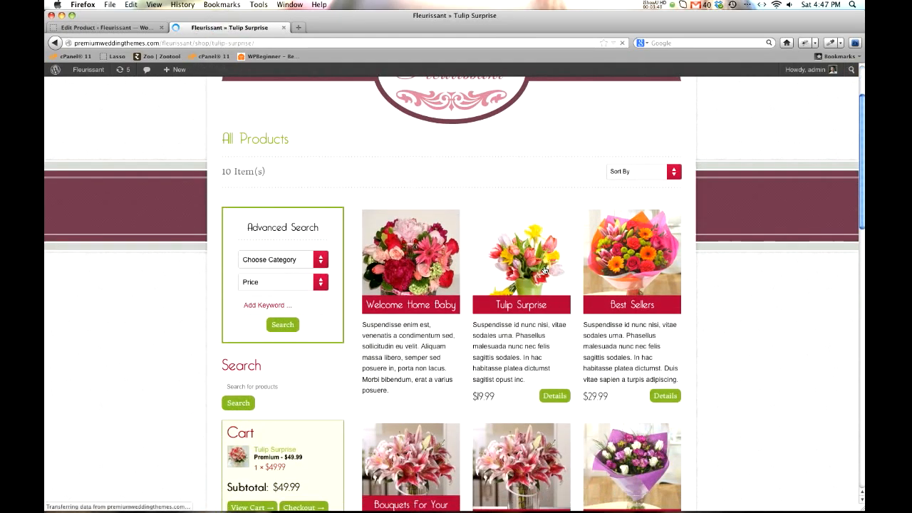
{"action": "scroll", "coordinate": [500, 284], "scroll_direction": "down", "scroll_amount": 3}
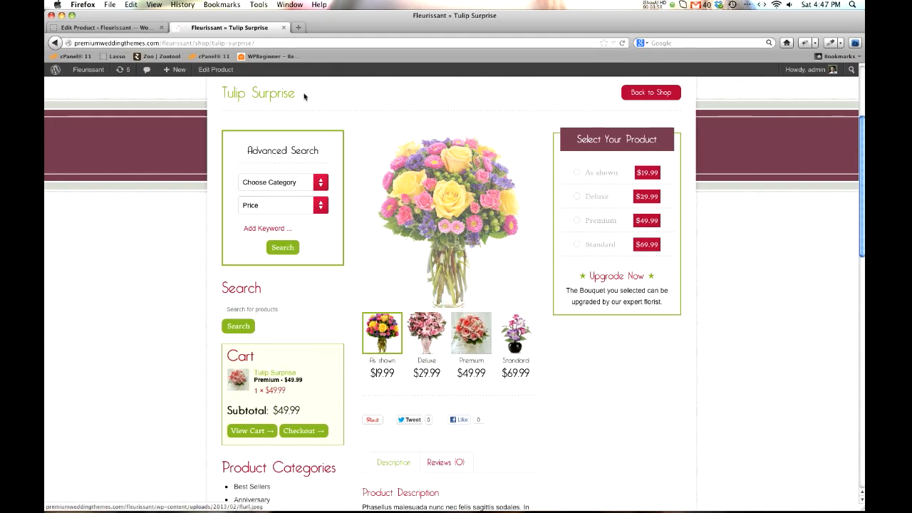
- Add the Select Your Product attribute to the Welcome Home Baby product
{"action": "left_click", "coordinate": [99, 27]}
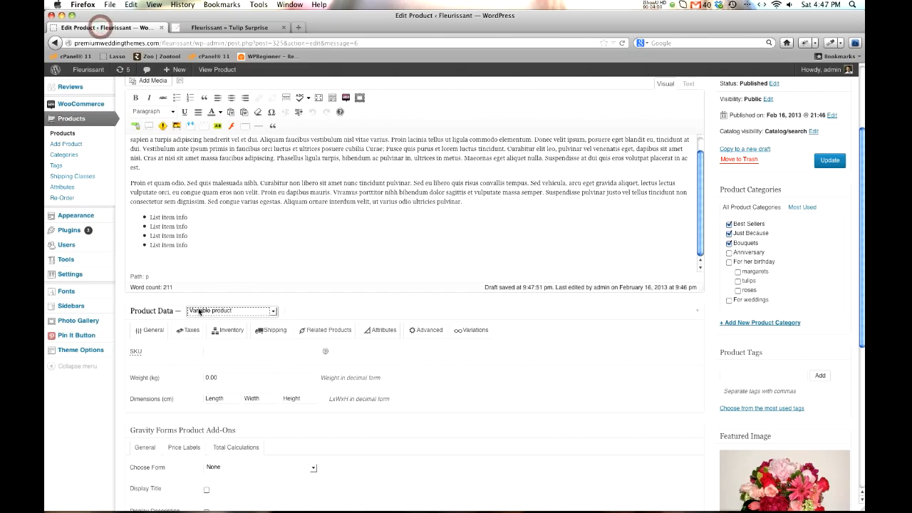
{"action": "left_click", "coordinate": [494, 390]}
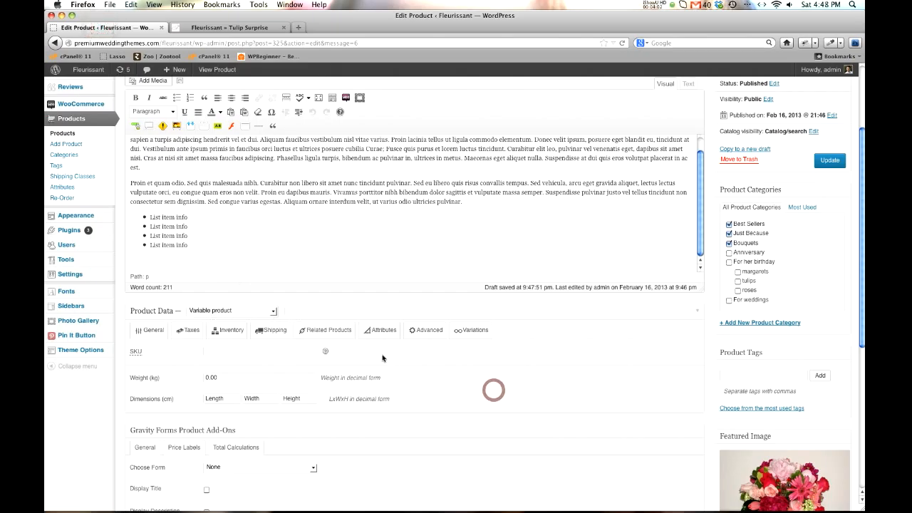
{"action": "left_click", "coordinate": [381, 332]}
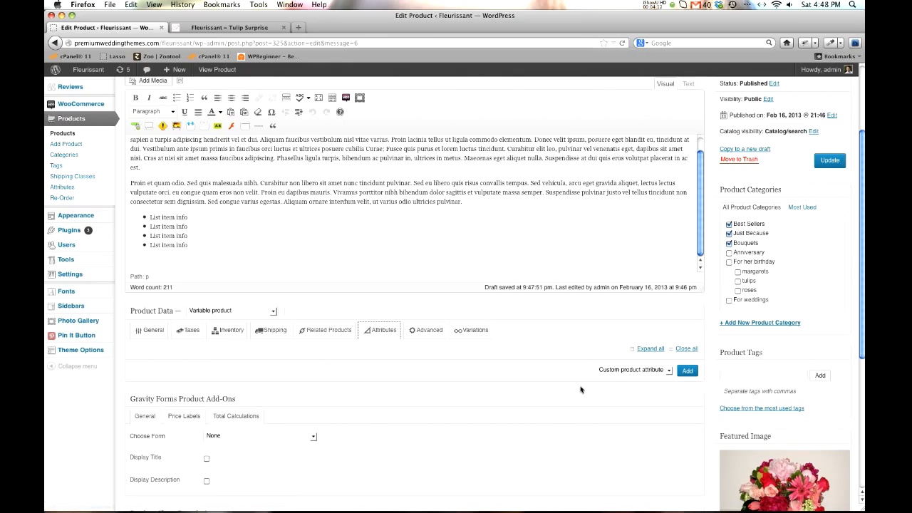
{"action": "scroll", "coordinate": [574, 381], "scroll_direction": "up", "scroll_amount": 1}
{"action": "left_click", "coordinate": [539, 354]}
{"action": "scroll", "coordinate": [571, 366], "scroll_direction": "down", "scroll_amount": 2}
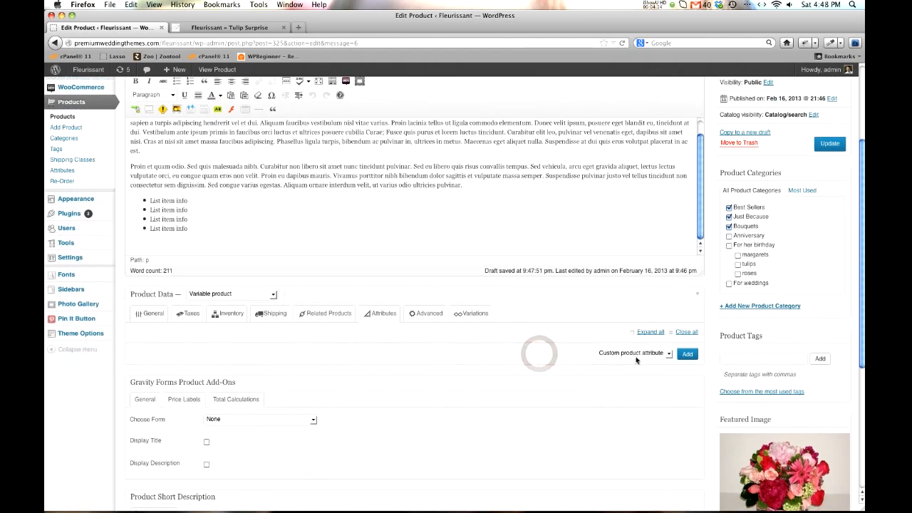
{"action": "left_click", "coordinate": [668, 354]}
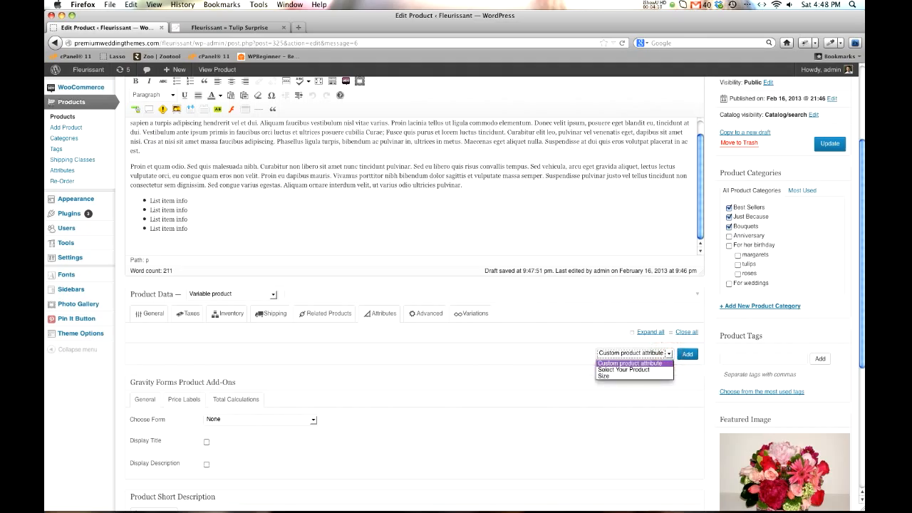
{"action": "left_click", "coordinate": [646, 370]}
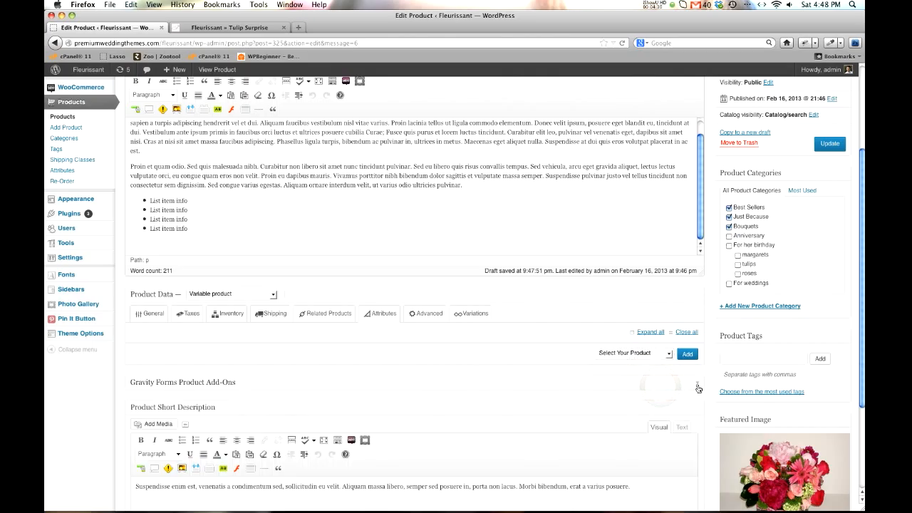
{"action": "left_click", "coordinate": [687, 354]}
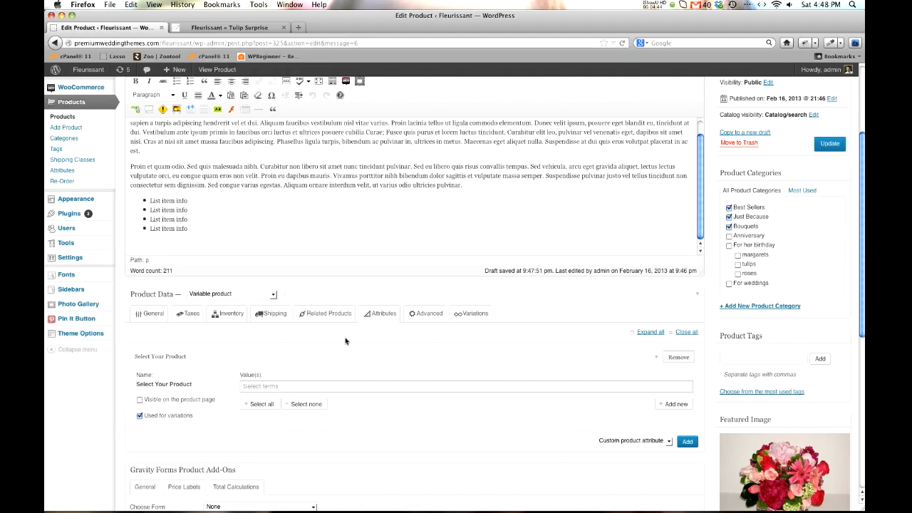
- Check the options on the Tulip Surprise page, and add all available terms to Welcome Home Baby's Select Your Product attribute
{"action": "left_click", "coordinate": [249, 27]}
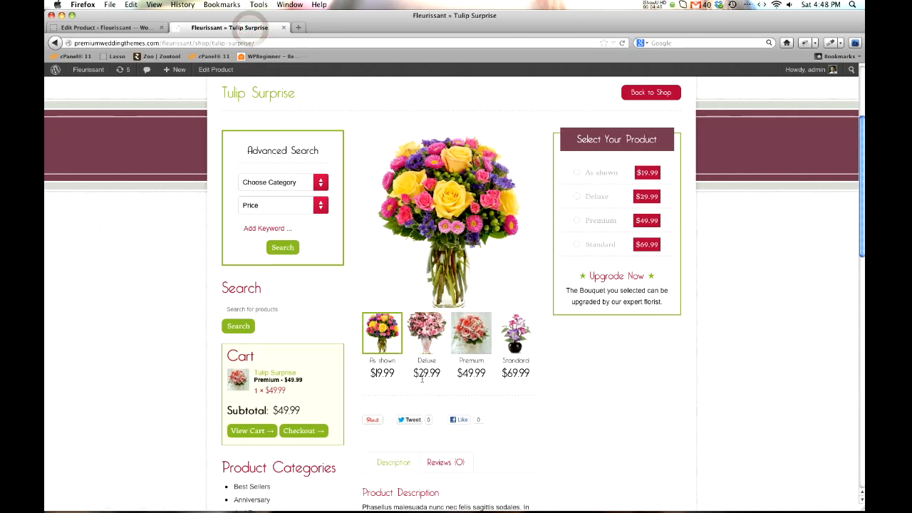
{"action": "left_click", "coordinate": [122, 28]}
{"action": "left_click", "coordinate": [360, 385]}
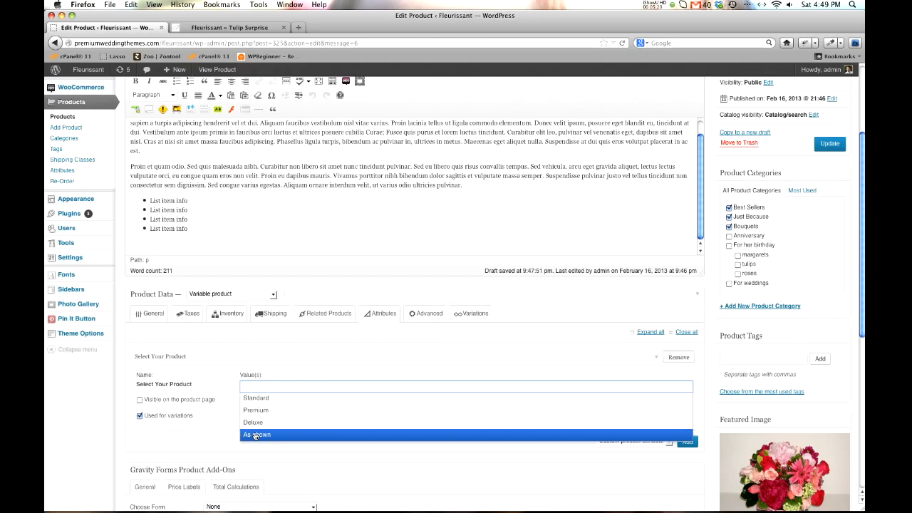
{"action": "scroll", "coordinate": [242, 429], "scroll_direction": "down", "scroll_amount": 1}
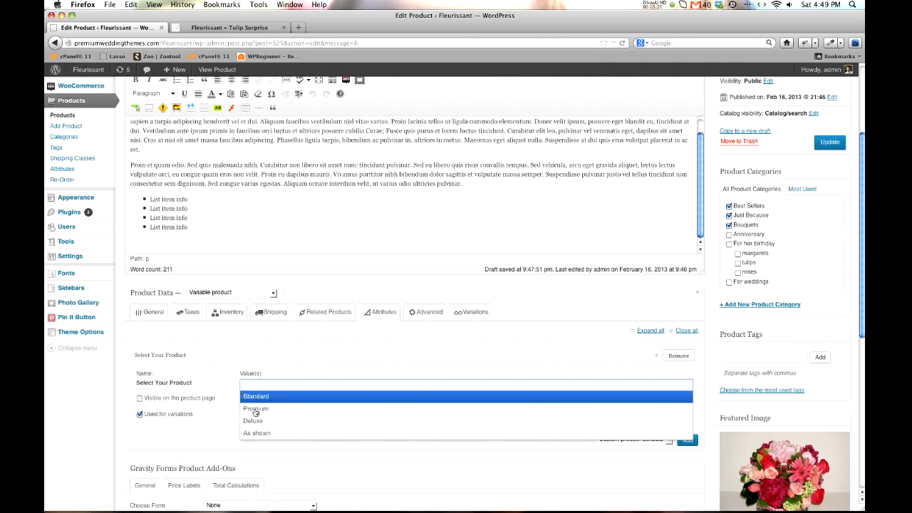
{"action": "left_click", "coordinate": [218, 426]}
{"action": "left_click", "coordinate": [261, 402]}
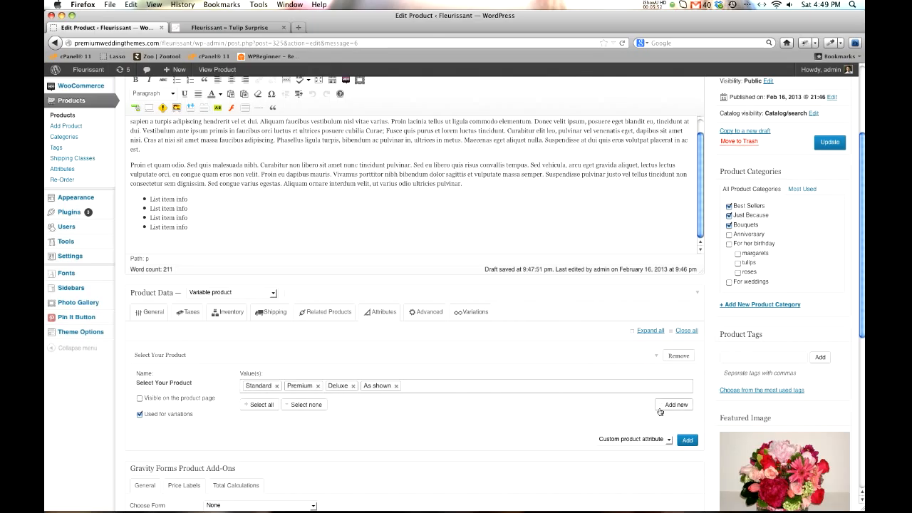
- Remove the As shown, Deluxe, Premium and Standard values from the Select Your Product attribute
{"action": "left_click", "coordinate": [395, 385]}
{"action": "left_click", "coordinate": [352, 385]}
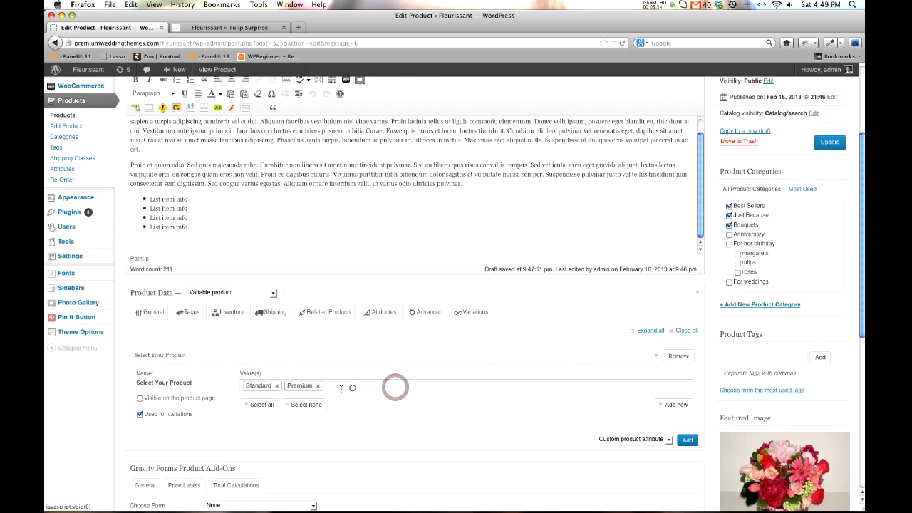
{"action": "left_click", "coordinate": [318, 385]}
{"action": "left_click", "coordinate": [276, 385]}
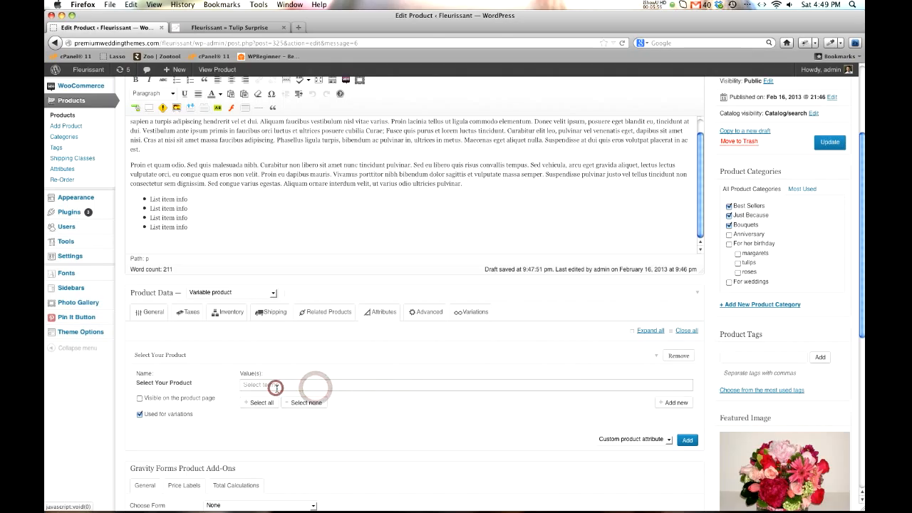
{"action": "left_click", "coordinate": [277, 386]}
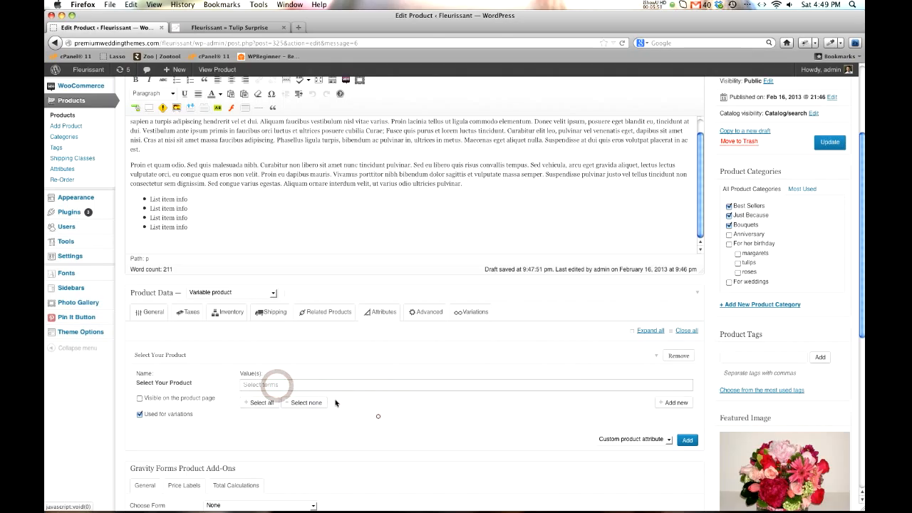
- Add the terms As shown, Standard, Deluxe and Premium one by one to the Select Your Product attribute
{"action": "left_click", "coordinate": [308, 382]}
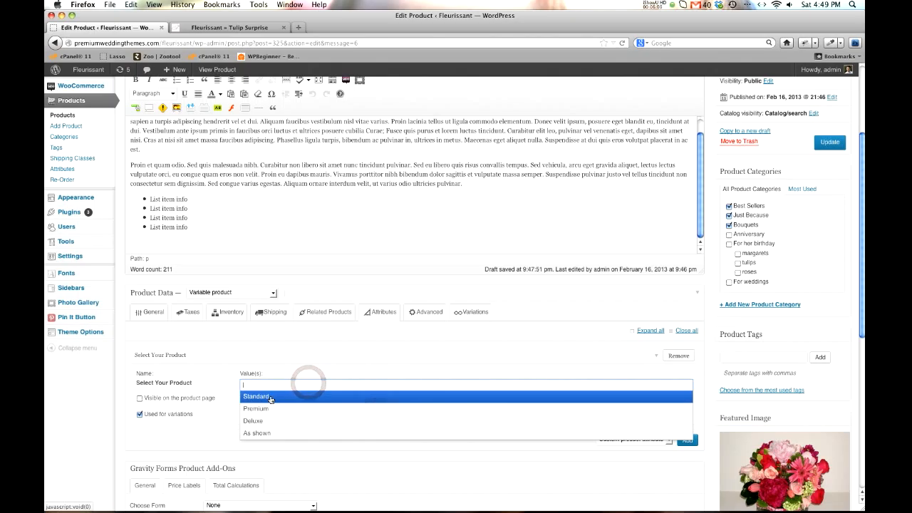
{"action": "left_click", "coordinate": [257, 432]}
{"action": "left_click", "coordinate": [292, 388]}
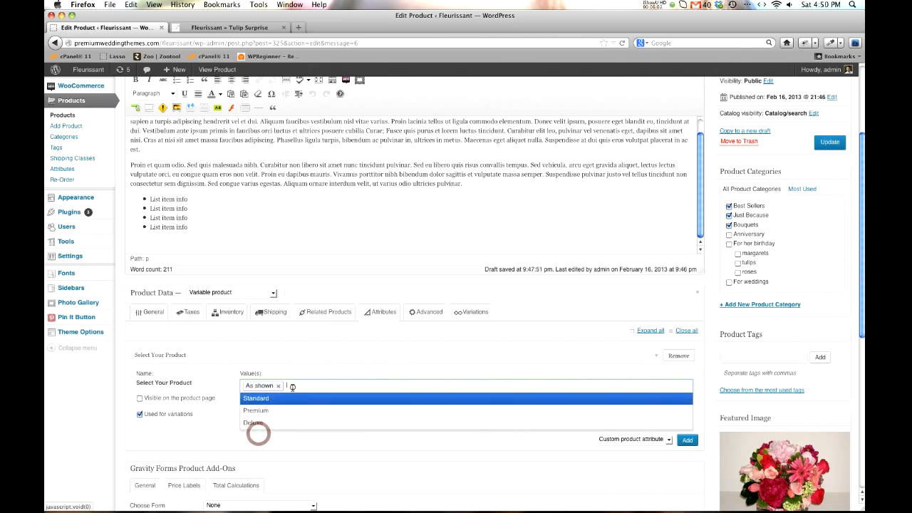
{"action": "left_click", "coordinate": [272, 398]}
{"action": "left_click", "coordinate": [339, 386]}
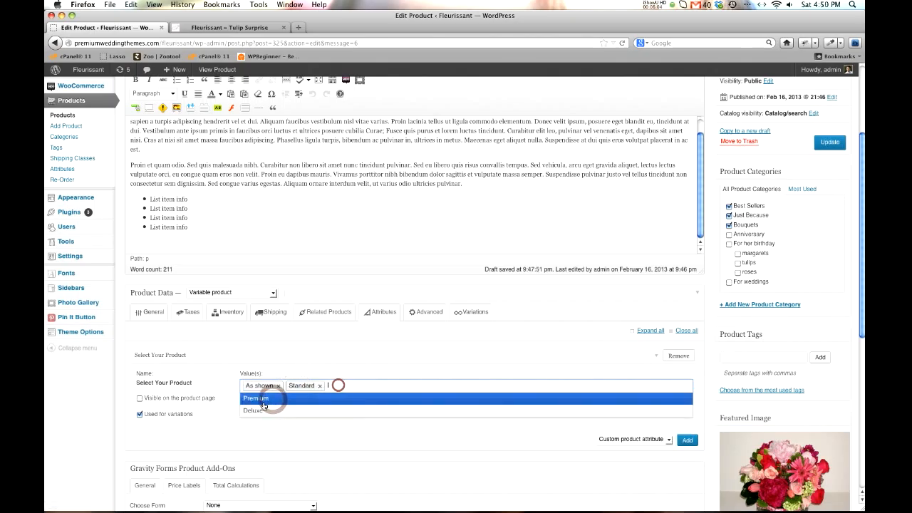
{"action": "left_click", "coordinate": [261, 410]}
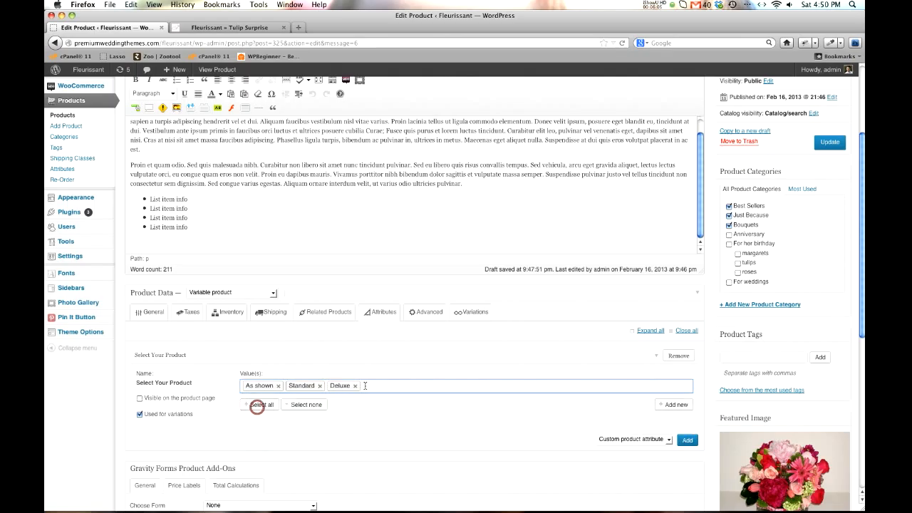
{"action": "left_click", "coordinate": [368, 385]}
{"action": "left_click", "coordinate": [306, 401]}
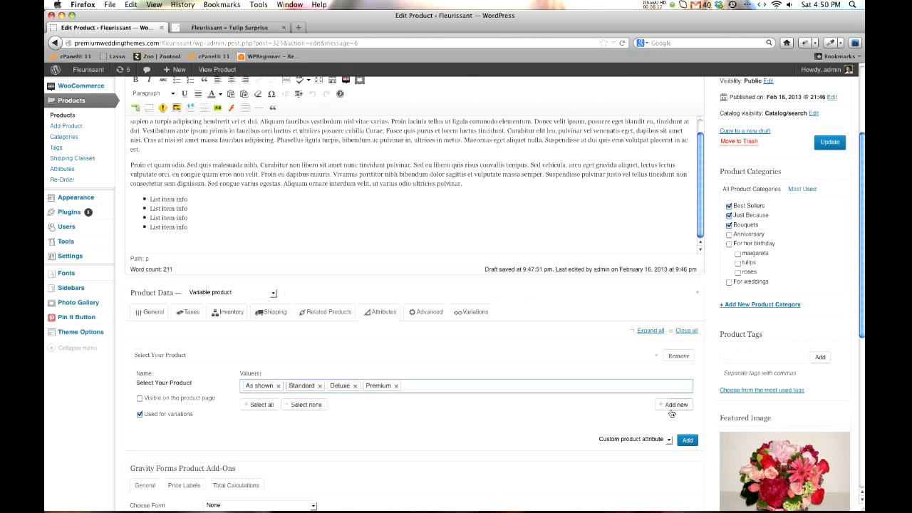
{"action": "left_click", "coordinate": [669, 405]}
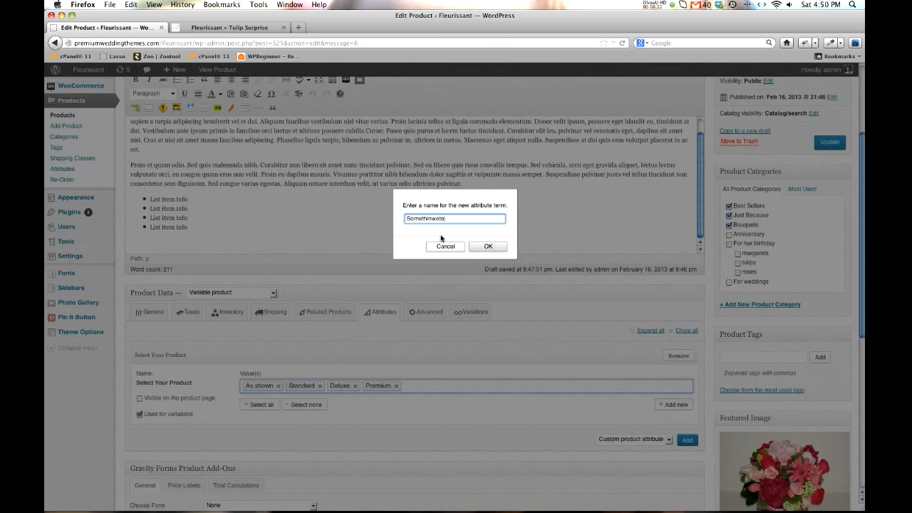
{"action": "left_click", "coordinate": [438, 249]}
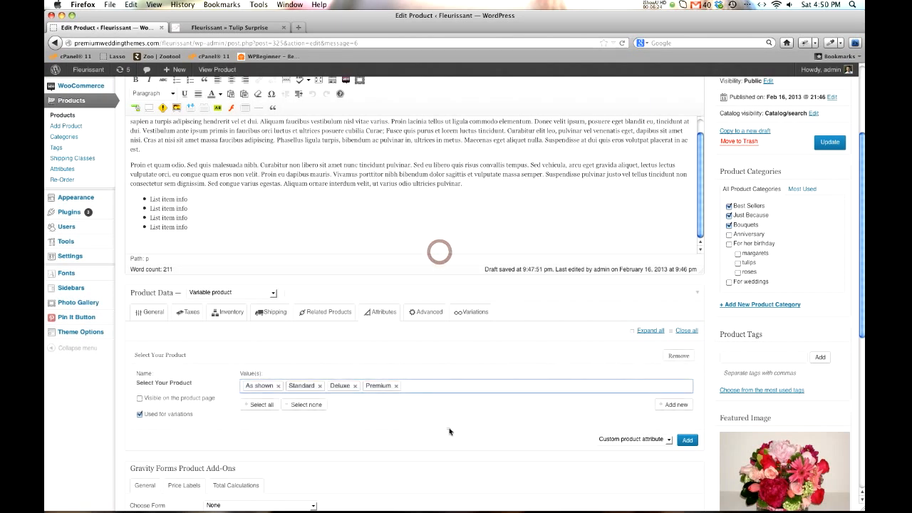
{"action": "left_click", "coordinate": [422, 385]}
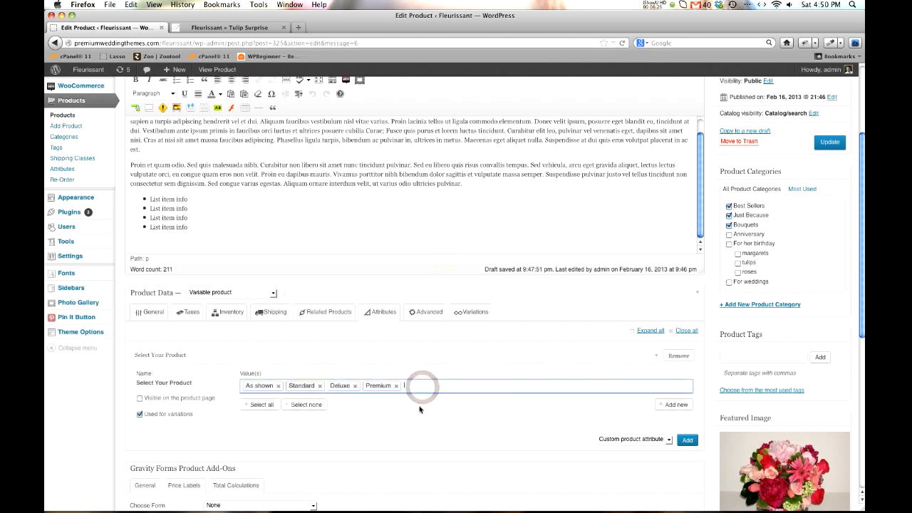
{"action": "left_click", "coordinate": [422, 385]}
{"action": "left_click", "coordinate": [366, 404]}
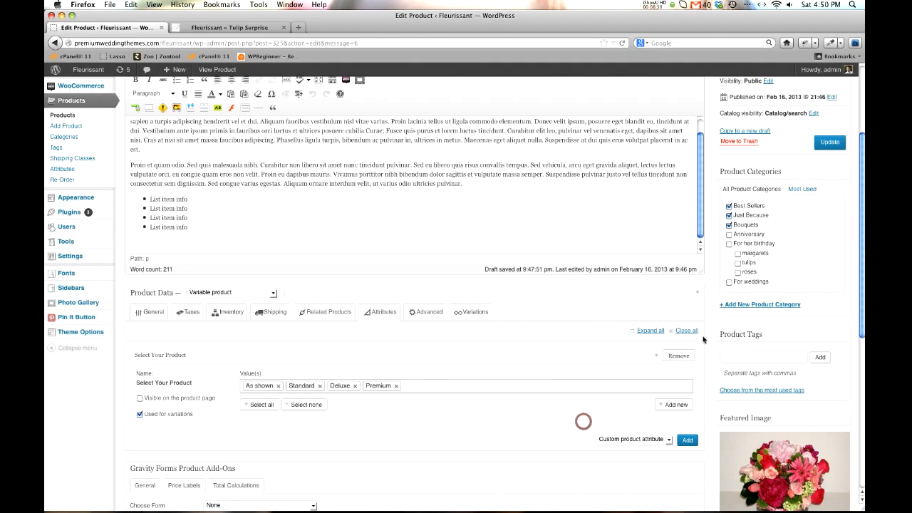
- Update the product to save its attribute, and check the saved values of Select Your Product
{"action": "left_click", "coordinate": [830, 143]}
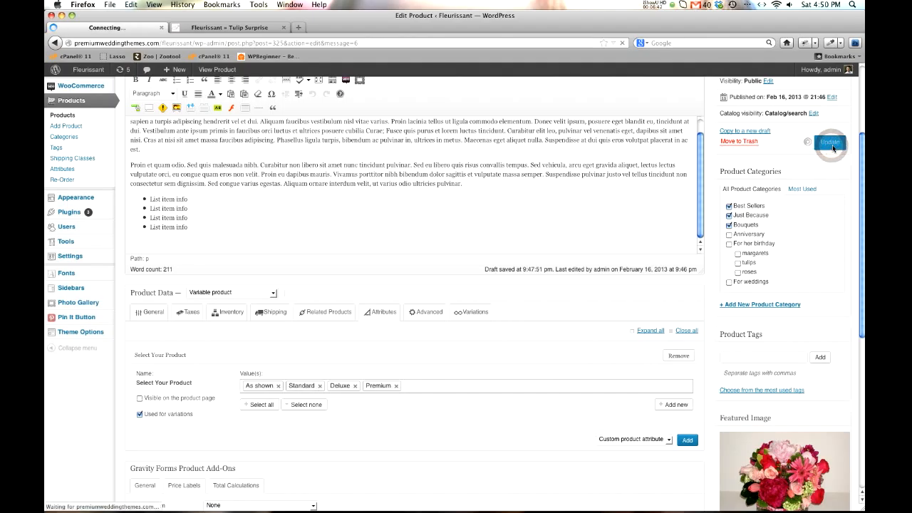
{"action": "scroll", "coordinate": [570, 312], "scroll_direction": "down", "scroll_amount": 3}
{"action": "scroll", "coordinate": [570, 313], "scroll_direction": "down", "scroll_amount": 5}
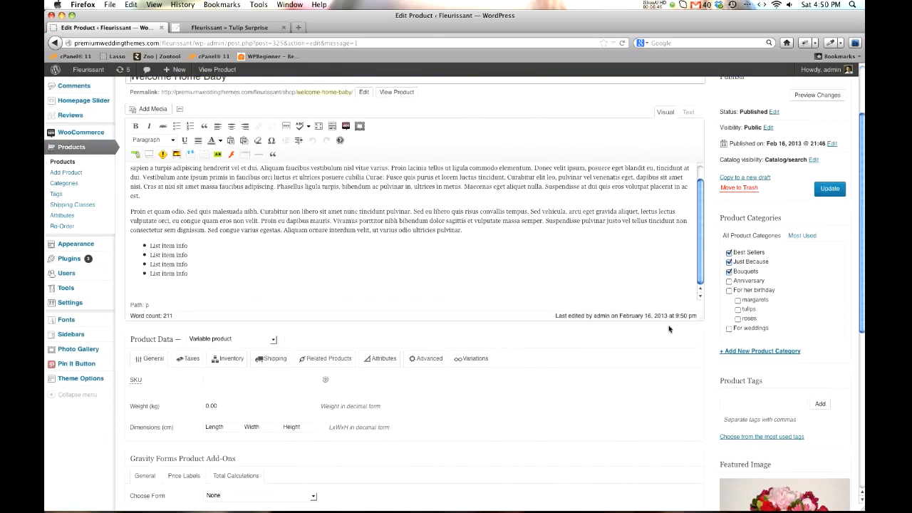
{"action": "left_click", "coordinate": [381, 317]}
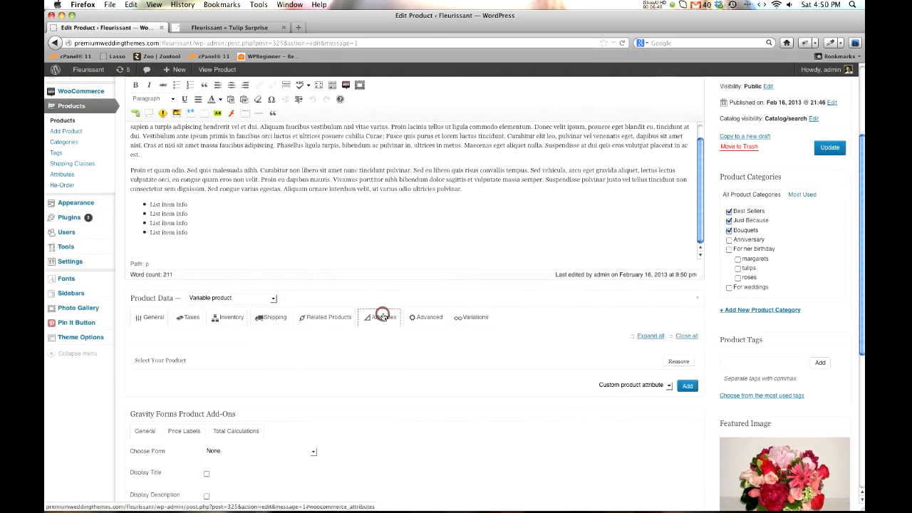
{"action": "scroll", "coordinate": [497, 324], "scroll_direction": "down", "scroll_amount": 2}
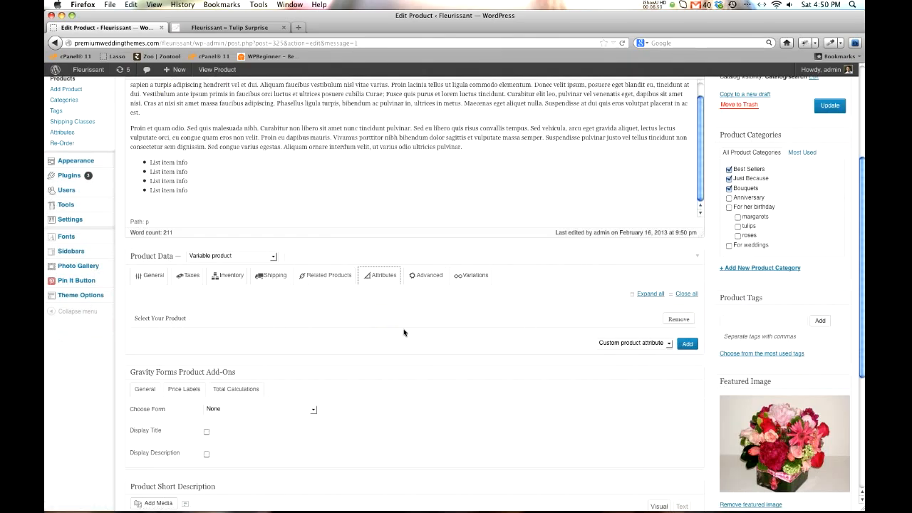
{"action": "left_click", "coordinate": [632, 318]}
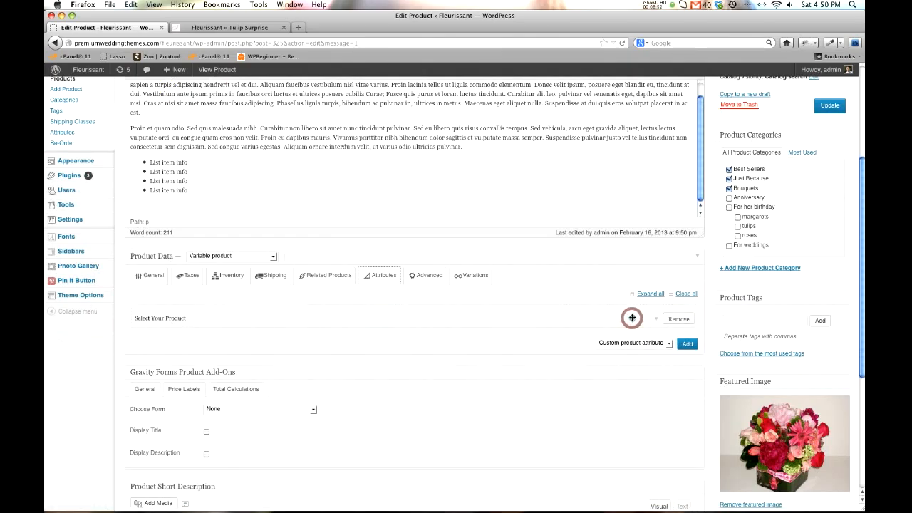
{"action": "left_click", "coordinate": [653, 321]}
{"action": "scroll", "coordinate": [512, 344], "scroll_direction": "down", "scroll_amount": 1}
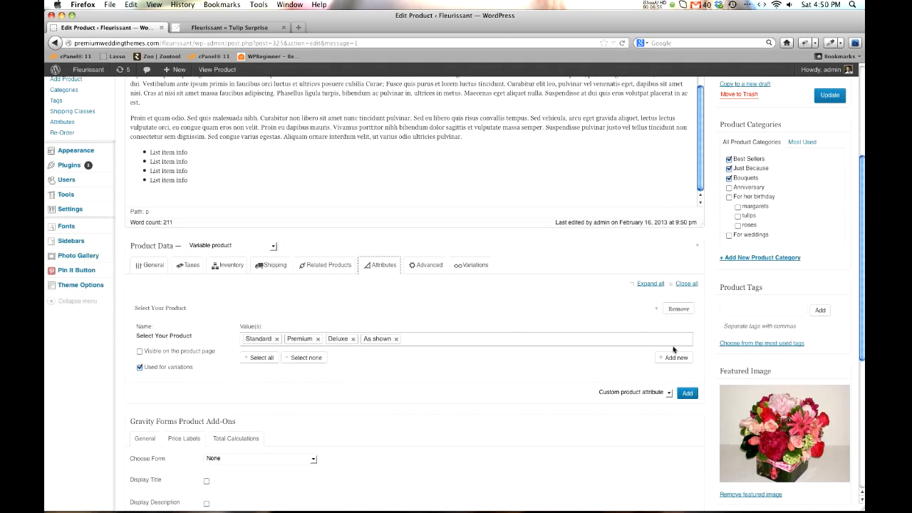
{"action": "left_click", "coordinate": [652, 310]}
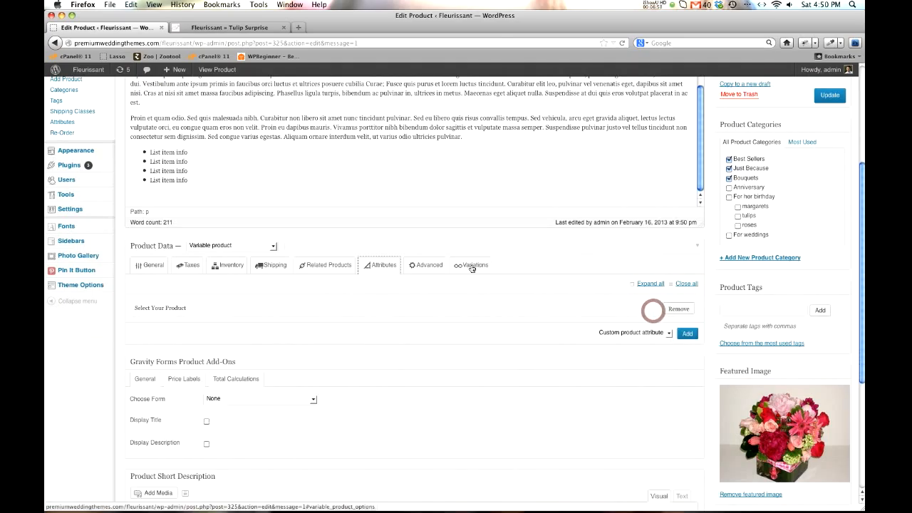
- Link all variations to create a product variation for every Select Your Product value
{"action": "left_click", "coordinate": [471, 267]}
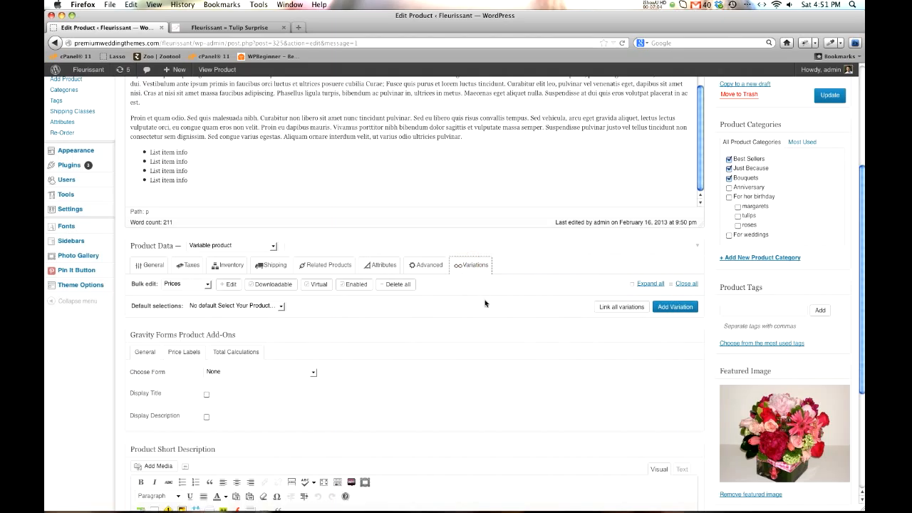
{"action": "left_click", "coordinate": [607, 306]}
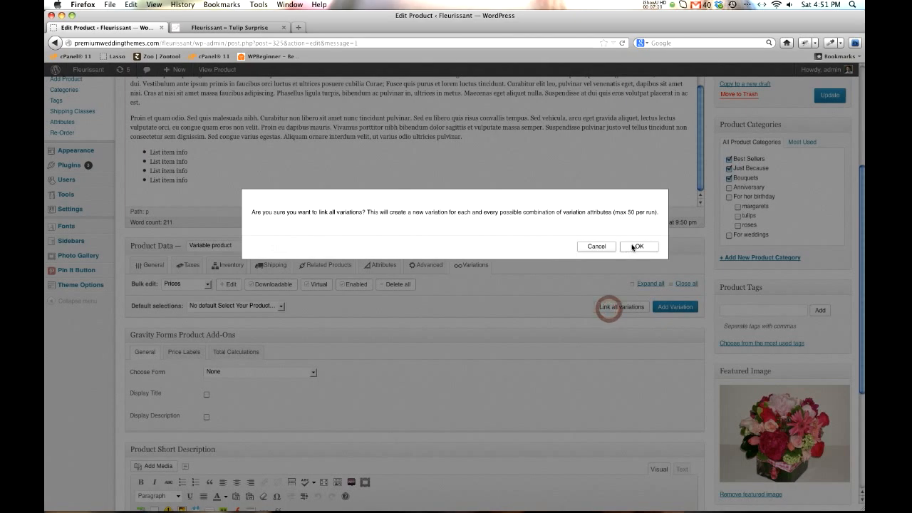
{"action": "left_click", "coordinate": [633, 245]}
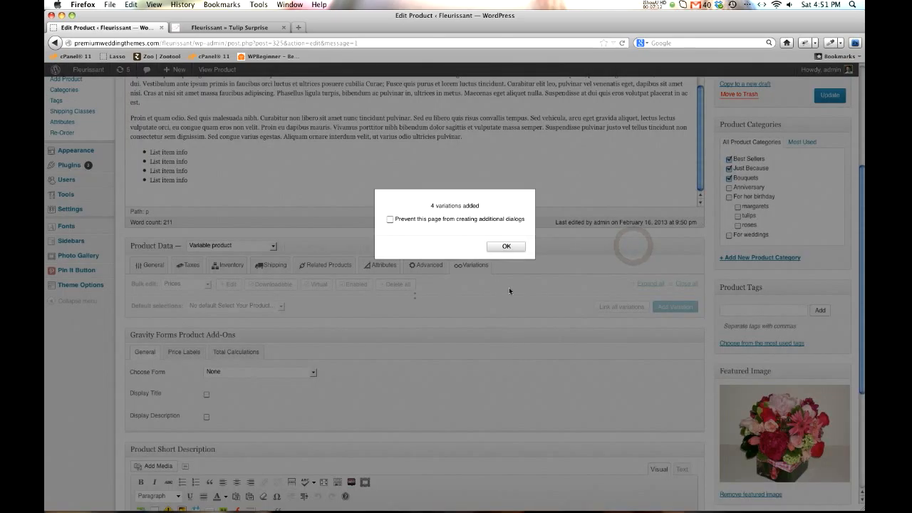
{"action": "left_click", "coordinate": [506, 246]}
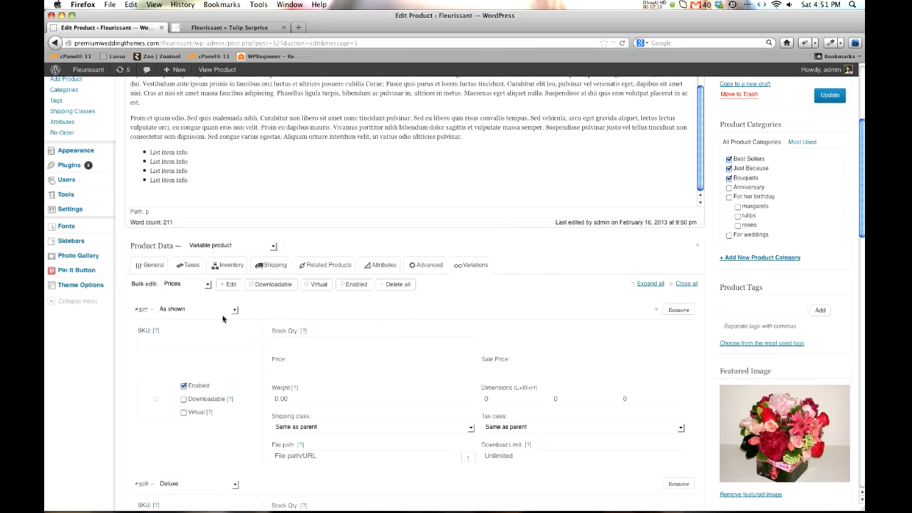
- Review the created variations and set the price of the As shown variation to 19.99
{"action": "scroll", "coordinate": [207, 312], "scroll_direction": "down", "scroll_amount": 5}
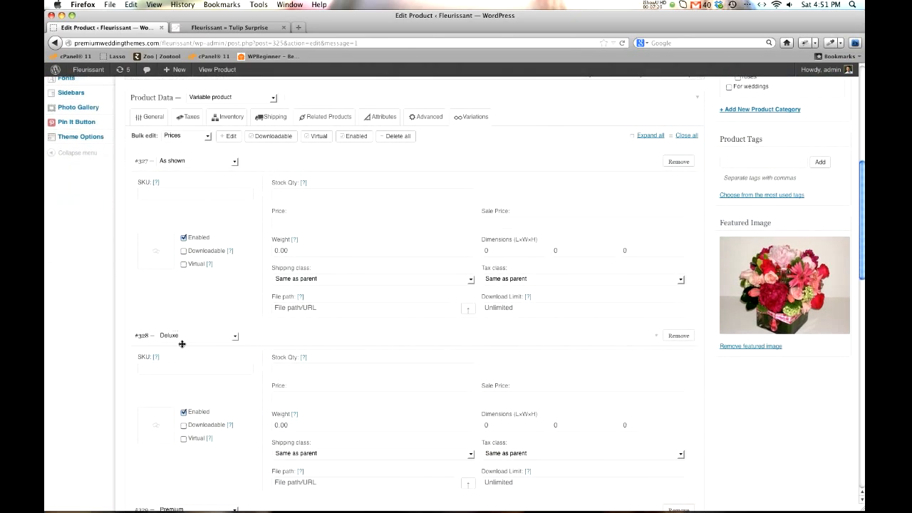
{"action": "scroll", "coordinate": [179, 340], "scroll_direction": "down", "scroll_amount": 9}
{"action": "scroll", "coordinate": [217, 337], "scroll_direction": "down", "scroll_amount": 3}
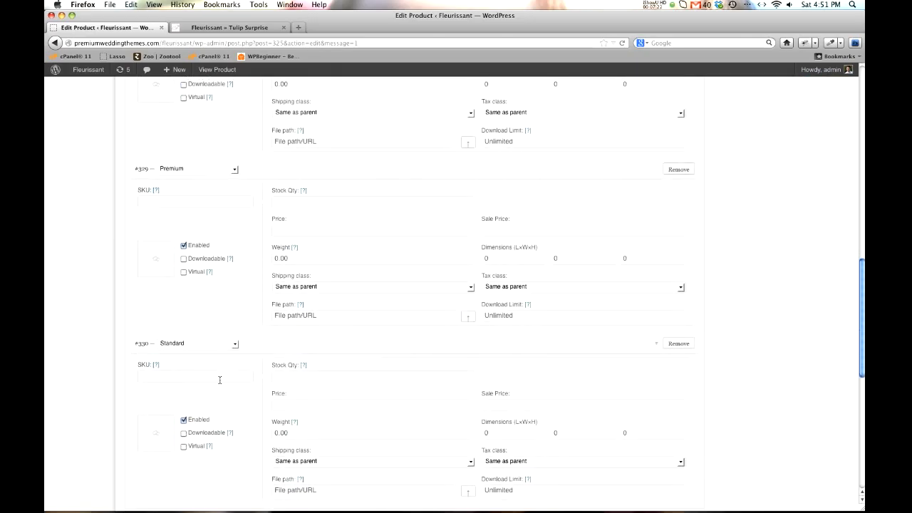
{"action": "scroll", "coordinate": [197, 347], "scroll_direction": "down", "scroll_amount": 3}
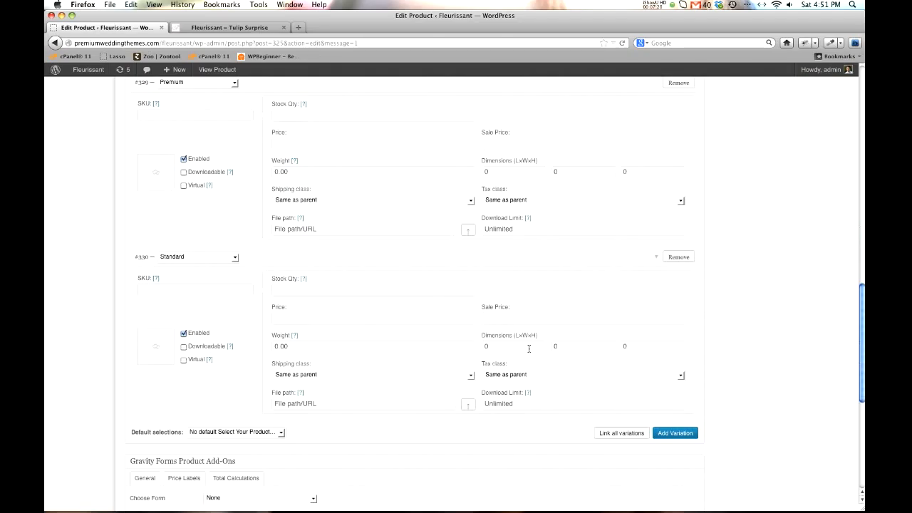
{"action": "scroll", "coordinate": [336, 291], "scroll_direction": "up", "scroll_amount": 15}
{"action": "scroll", "coordinate": [335, 290], "scroll_direction": "down", "scroll_amount": 6}
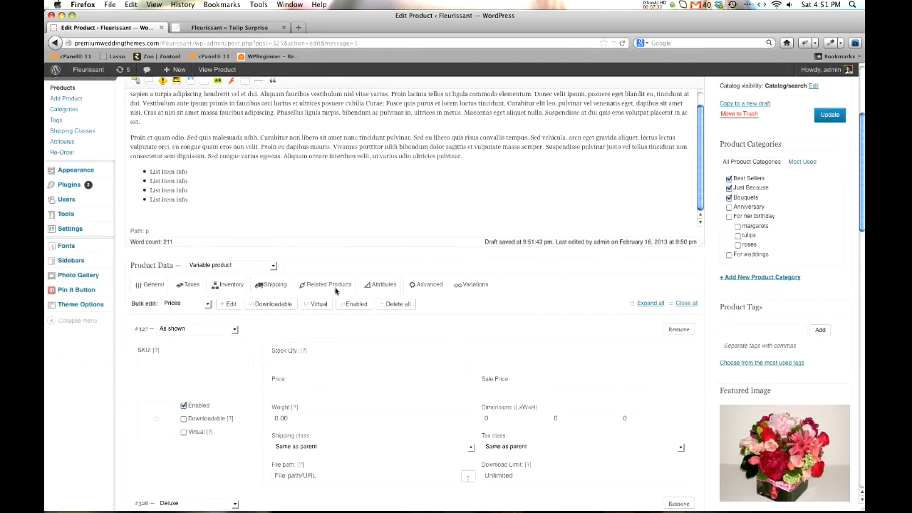
{"action": "left_click", "coordinate": [309, 259]}
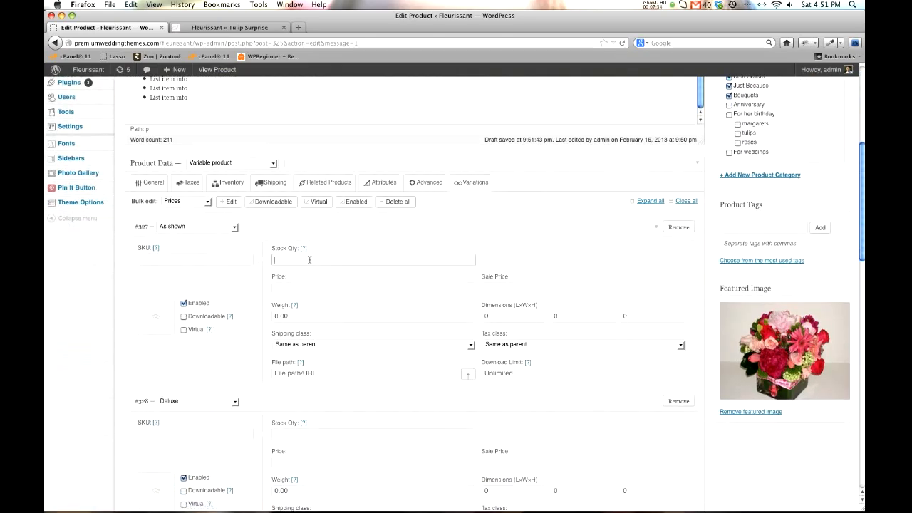
{"action": "left_click", "coordinate": [292, 290]}
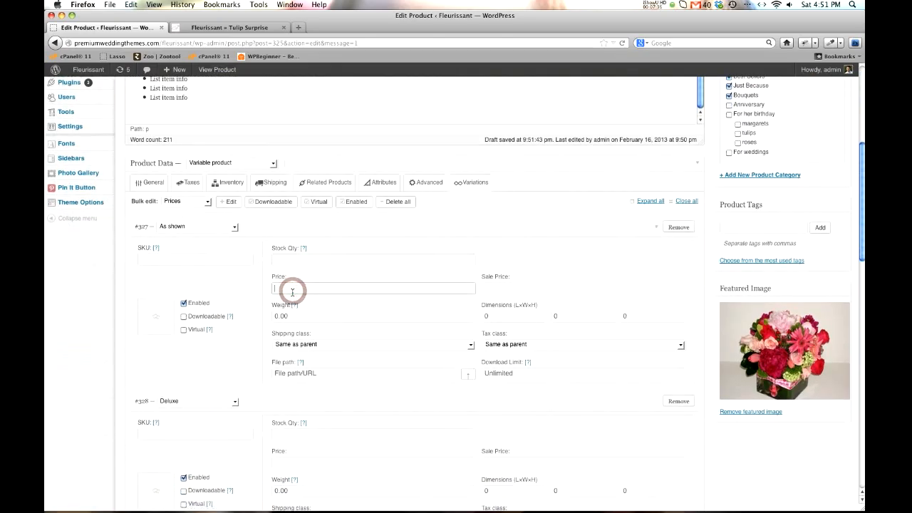
{"action": "type", "text": "19.99"}
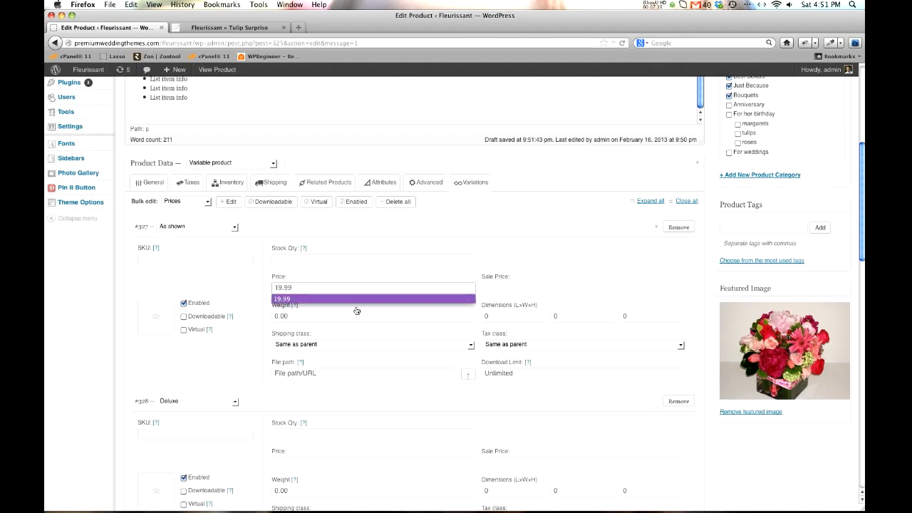
{"action": "key", "text": "Tab"}
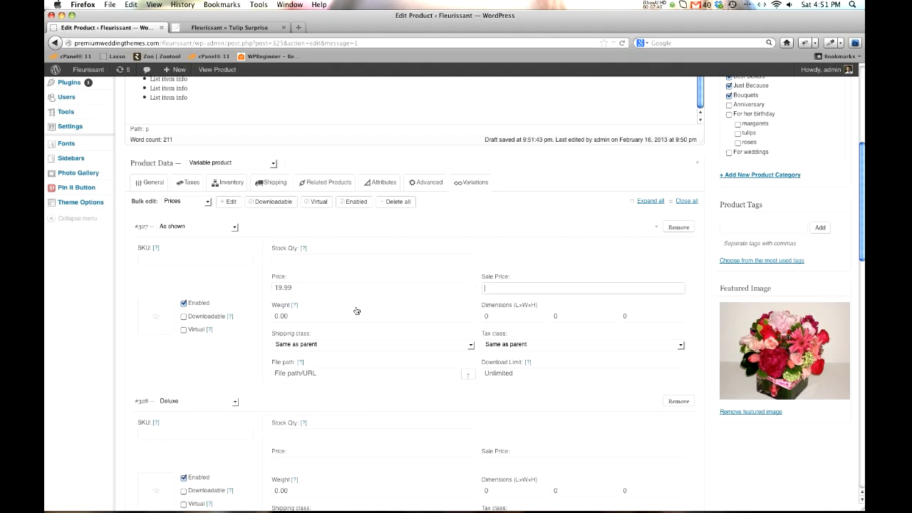
- Set the price of the Deluxe variation to 29.99
{"action": "scroll", "coordinate": [357, 310], "scroll_direction": "down", "scroll_amount": 3}
{"action": "left_click", "coordinate": [285, 393]}
{"action": "type", "text": "29"}
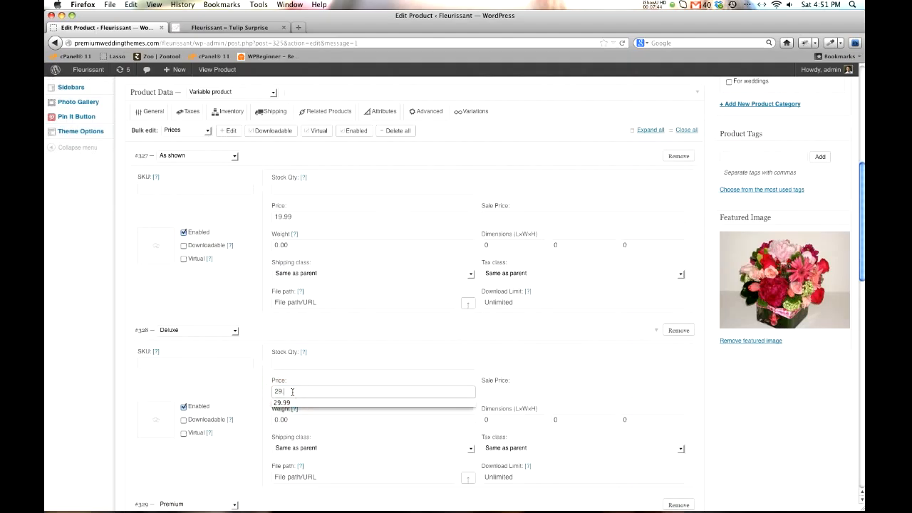
{"action": "type", "text": ".99"}
- Set the price of the Premium variation to 39.99
{"action": "scroll", "coordinate": [371, 413], "scroll_direction": "down", "scroll_amount": 6}
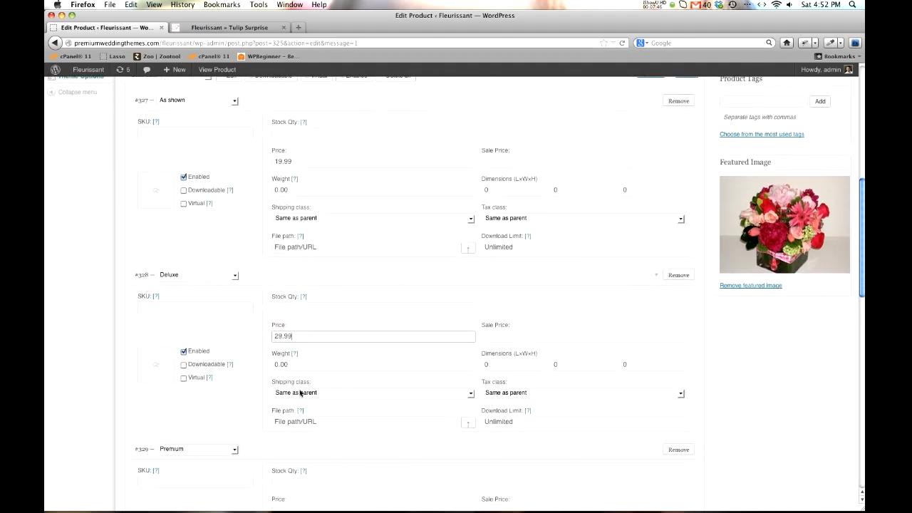
{"action": "left_click", "coordinate": [317, 427]}
{"action": "type", "text": ".3"}
{"action": "key", "text": "BackSpace"}
{"action": "key", "text": "BackSpace"}
{"action": "type", "text": "3"}
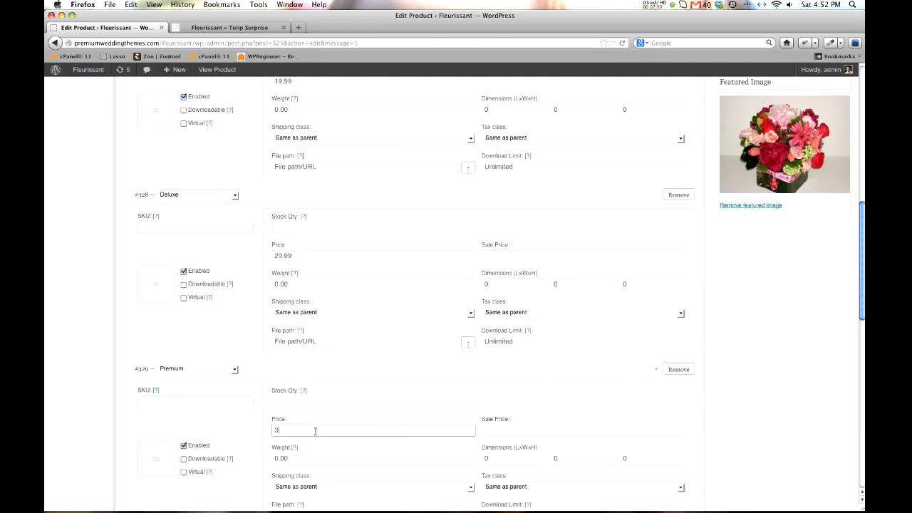
{"action": "type", "text": "9.99"}
- Set the price of the Standard variation to 49.99
{"action": "scroll", "coordinate": [315, 431], "scroll_direction": "down", "scroll_amount": 6}
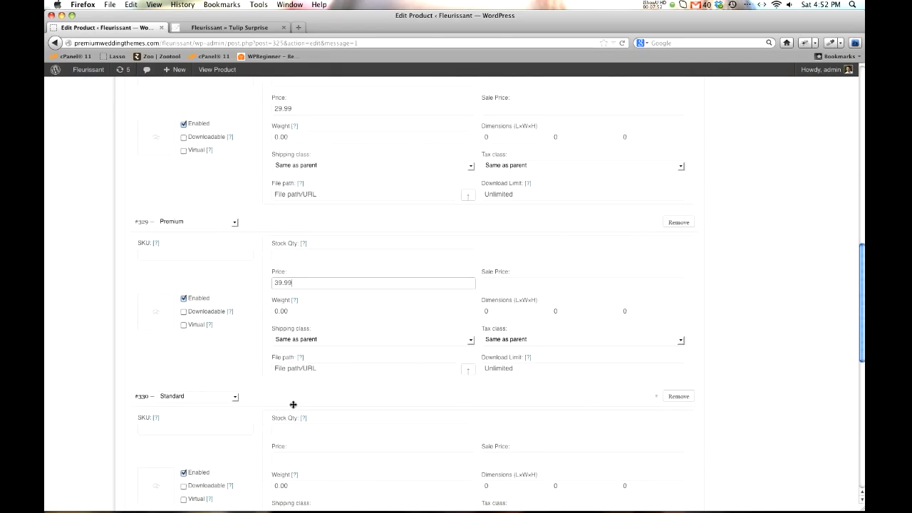
{"action": "left_click", "coordinate": [304, 424]}
{"action": "left_click", "coordinate": [296, 452]}
{"action": "type", "text": "49.99"}
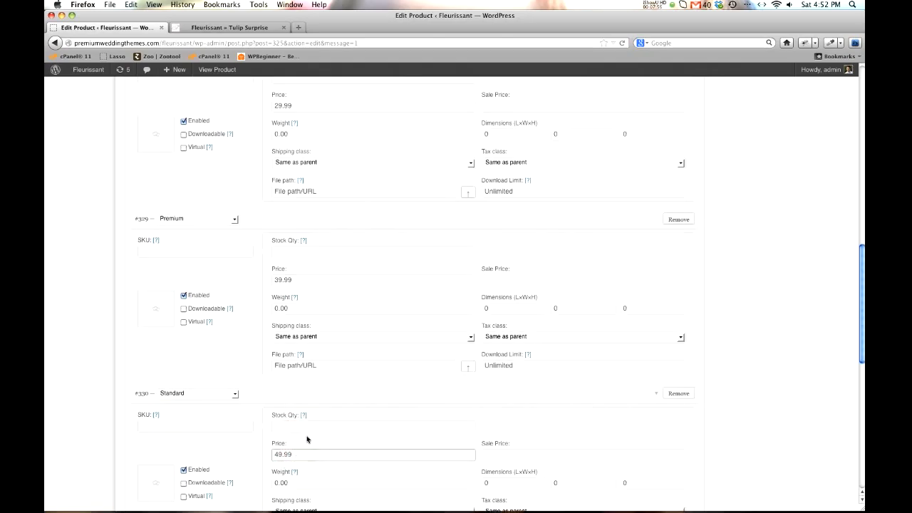
- Assign the existing baby1 image from the media library to the As shown variation
{"action": "scroll", "coordinate": [321, 388], "scroll_direction": "down", "scroll_amount": 6}
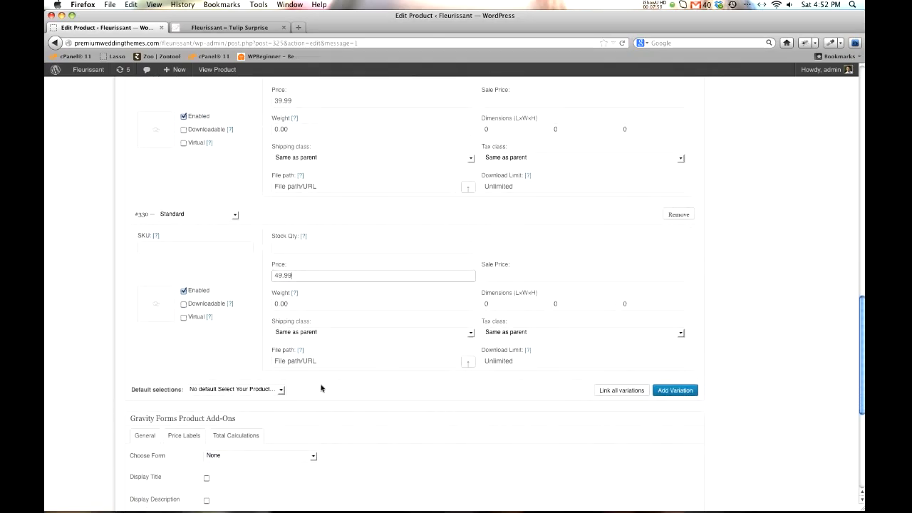
{"action": "scroll", "coordinate": [321, 388], "scroll_direction": "down", "scroll_amount": 4}
{"action": "scroll", "coordinate": [321, 388], "scroll_direction": "up", "scroll_amount": 15}
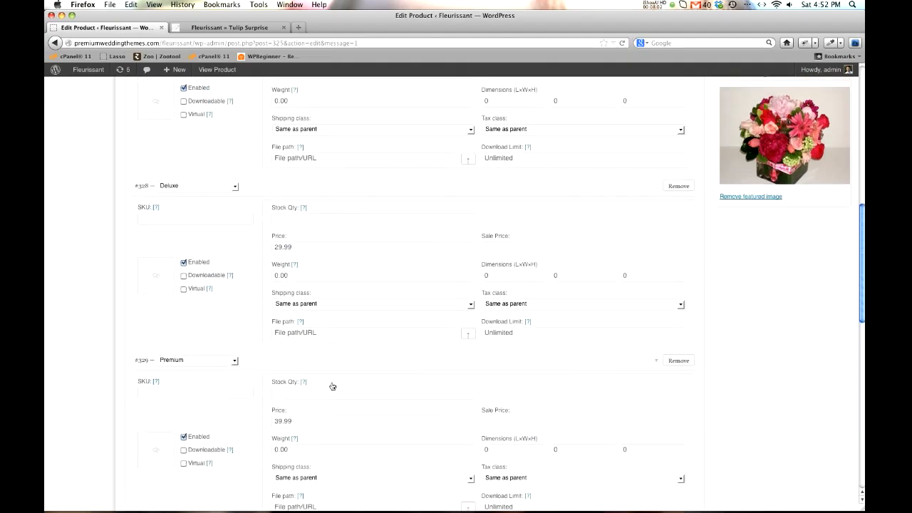
{"action": "scroll", "coordinate": [332, 386], "scroll_direction": "up", "scroll_amount": 3}
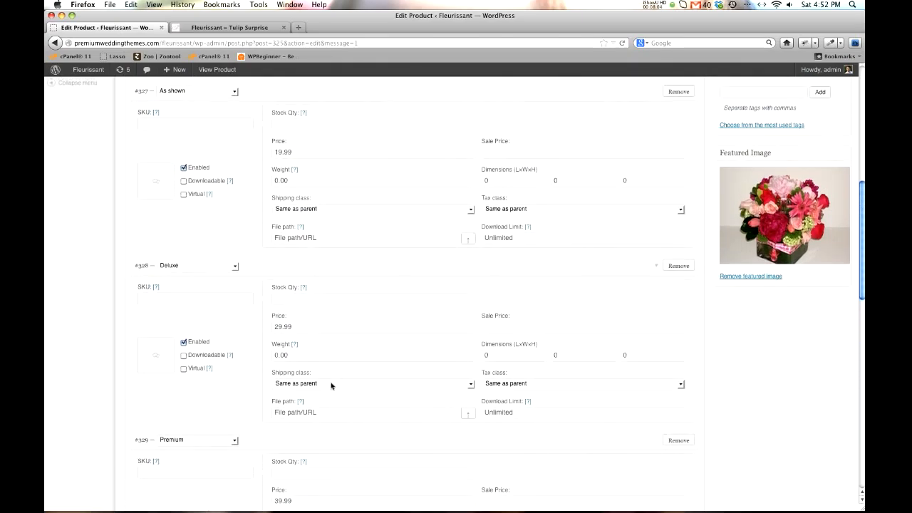
{"action": "scroll", "coordinate": [327, 381], "scroll_direction": "up", "scroll_amount": 4}
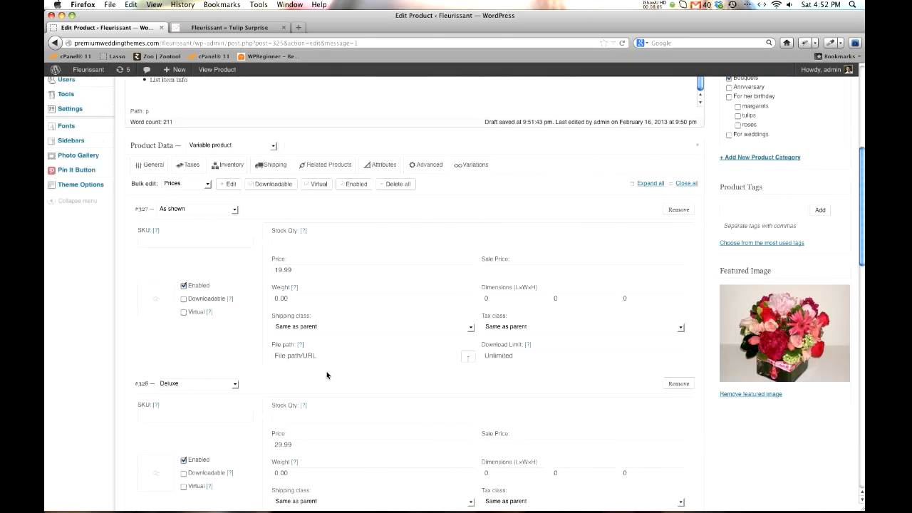
{"action": "left_click", "coordinate": [85, 348]}
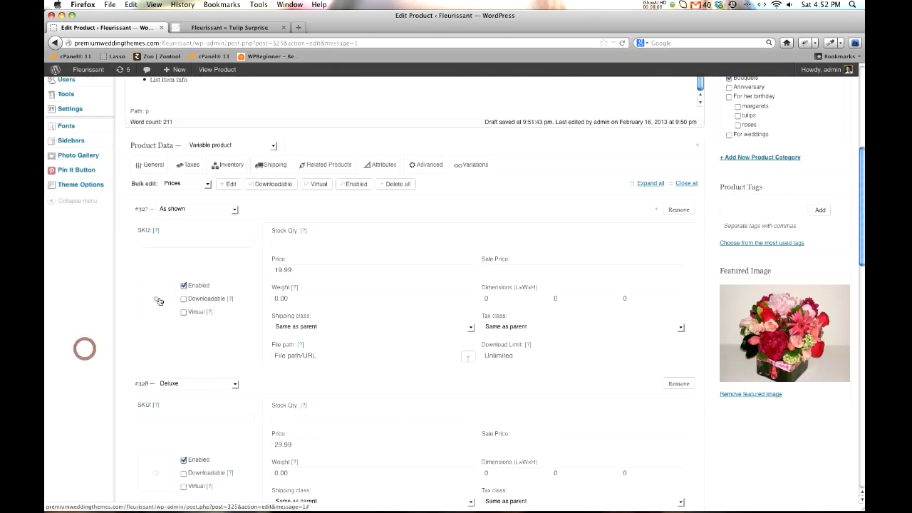
{"action": "left_click", "coordinate": [158, 301]}
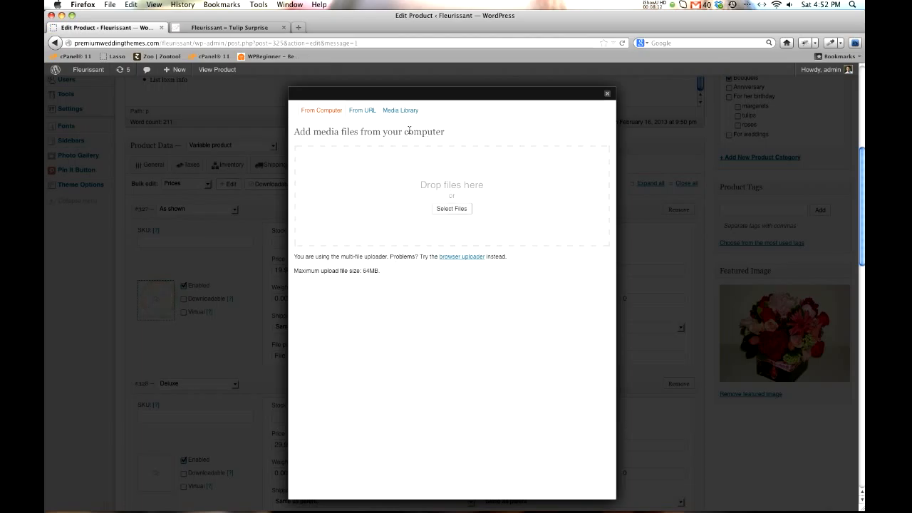
{"action": "left_click", "coordinate": [402, 112]}
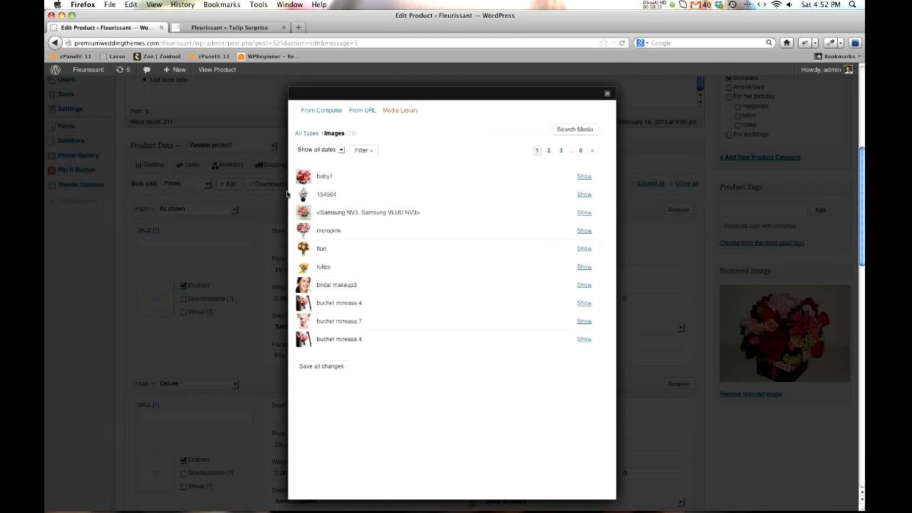
{"action": "left_click", "coordinate": [583, 176]}
{"action": "scroll", "coordinate": [556, 192], "scroll_direction": "down", "scroll_amount": 2}
{"action": "left_click", "coordinate": [394, 418]}
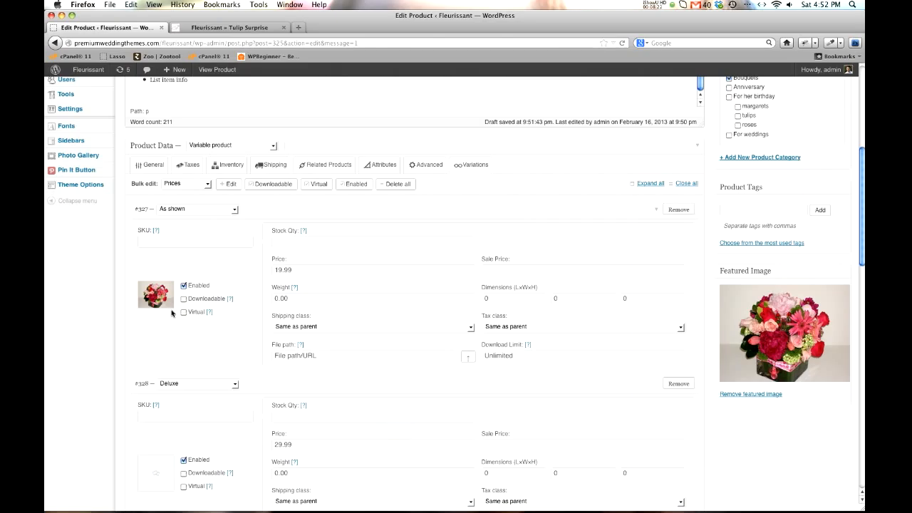
- Upload baby2.jpeg from the Desktop and assign it as the Deluxe variation's image
{"action": "scroll", "coordinate": [165, 310], "scroll_direction": "down", "scroll_amount": 5}
{"action": "left_click", "coordinate": [163, 311]}
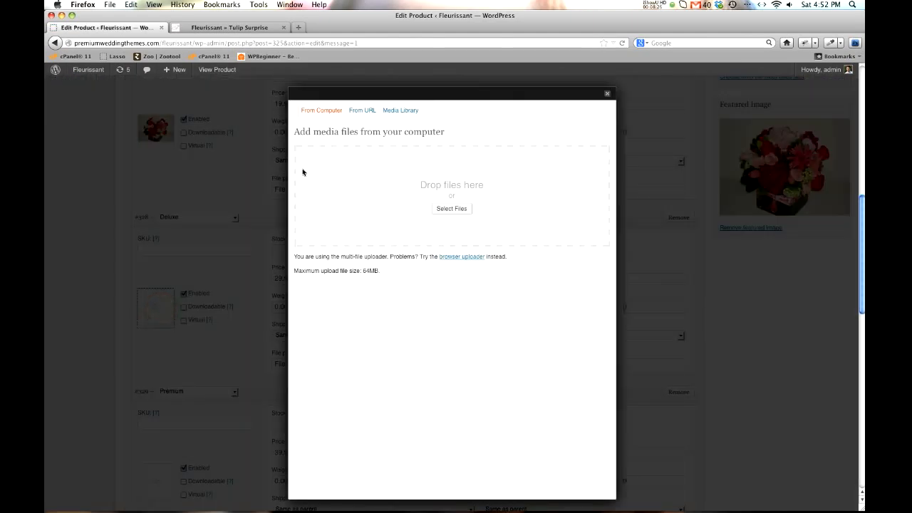
{"action": "left_click", "coordinate": [443, 207]}
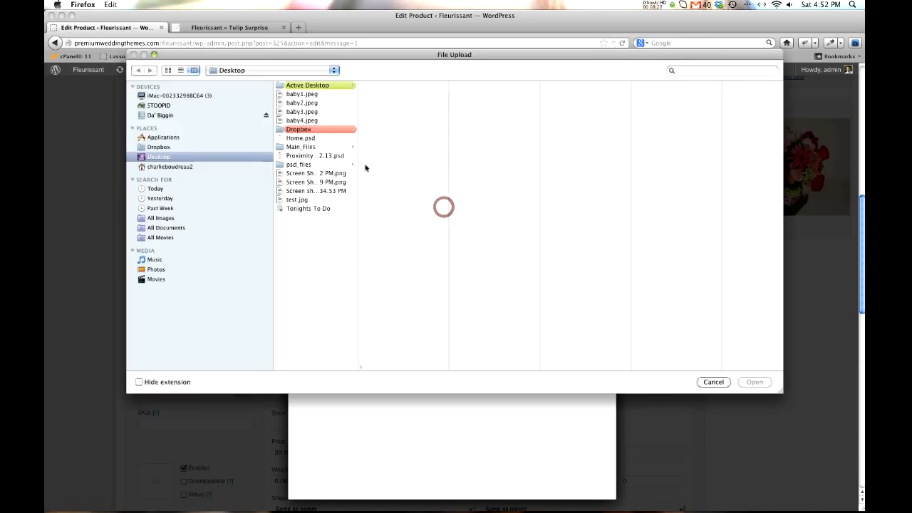
{"action": "left_click", "coordinate": [309, 102]}
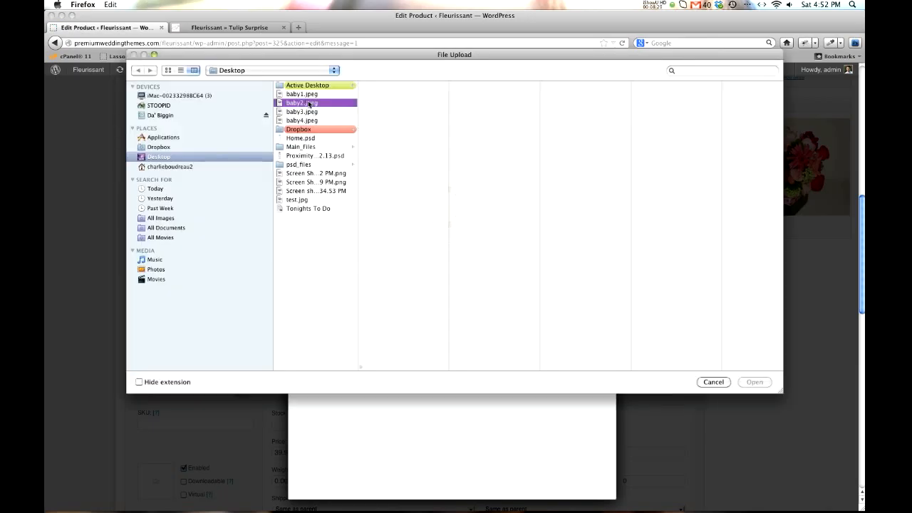
{"action": "double_click", "coordinate": [309, 102]}
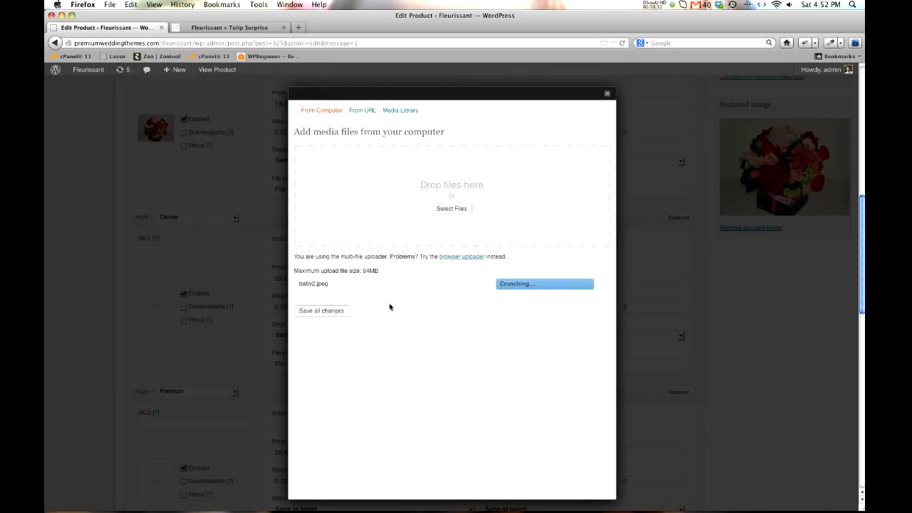
{"action": "scroll", "coordinate": [394, 368], "scroll_direction": "down", "scroll_amount": 5}
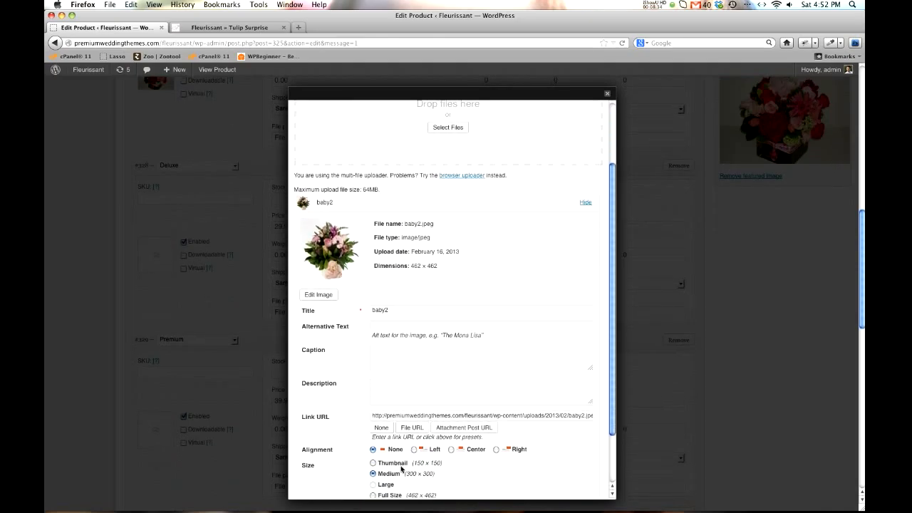
{"action": "left_click", "coordinate": [400, 456]}
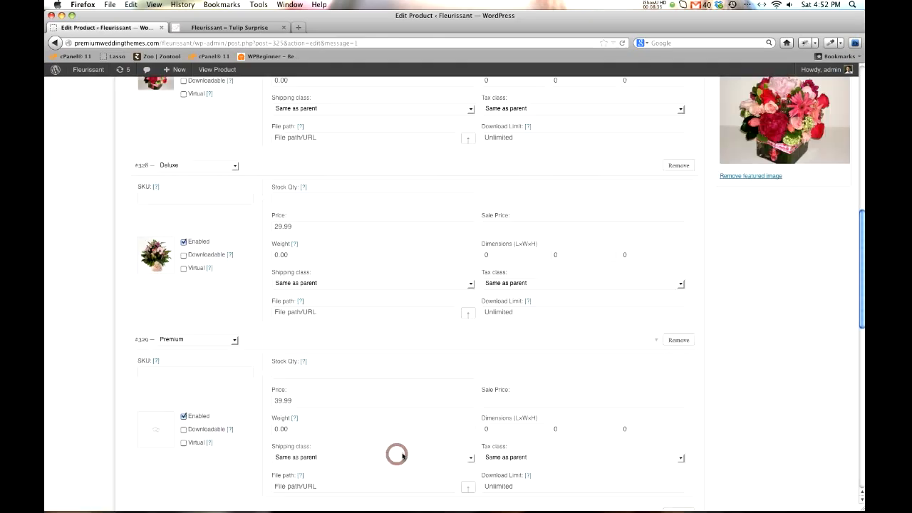
- Upload baby3.jpeg from the Desktop and assign it as the Premium variation's image
{"action": "scroll", "coordinate": [188, 275], "scroll_direction": "down", "scroll_amount": 5}
{"action": "left_click", "coordinate": [159, 317]}
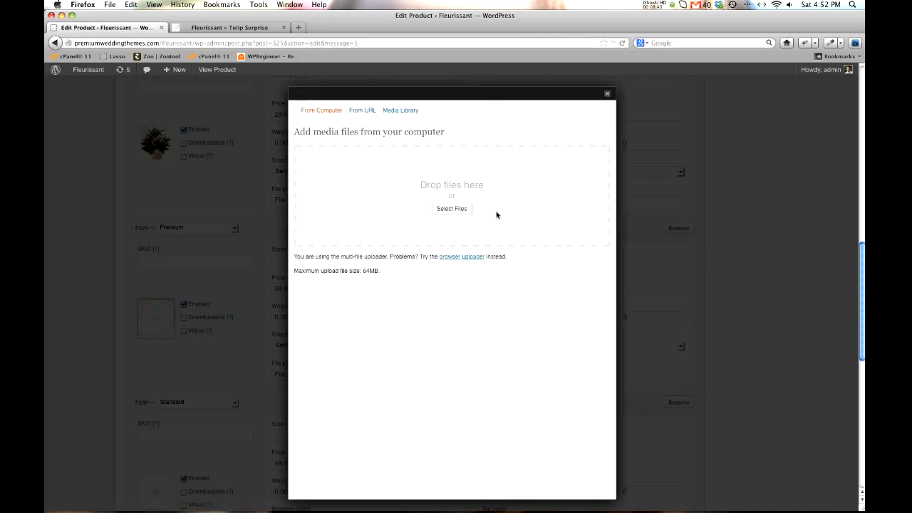
{"action": "left_click", "coordinate": [462, 209]}
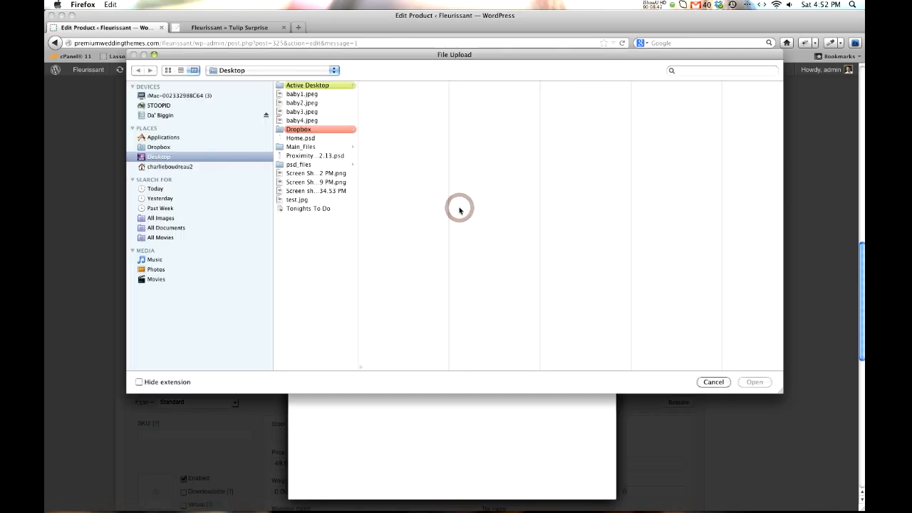
{"action": "left_click", "coordinate": [311, 112]}
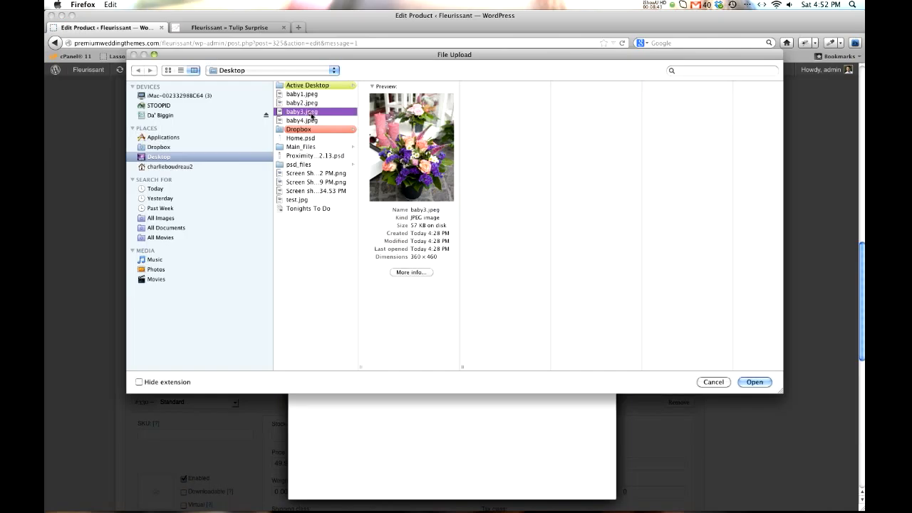
{"action": "double_click", "coordinate": [311, 111]}
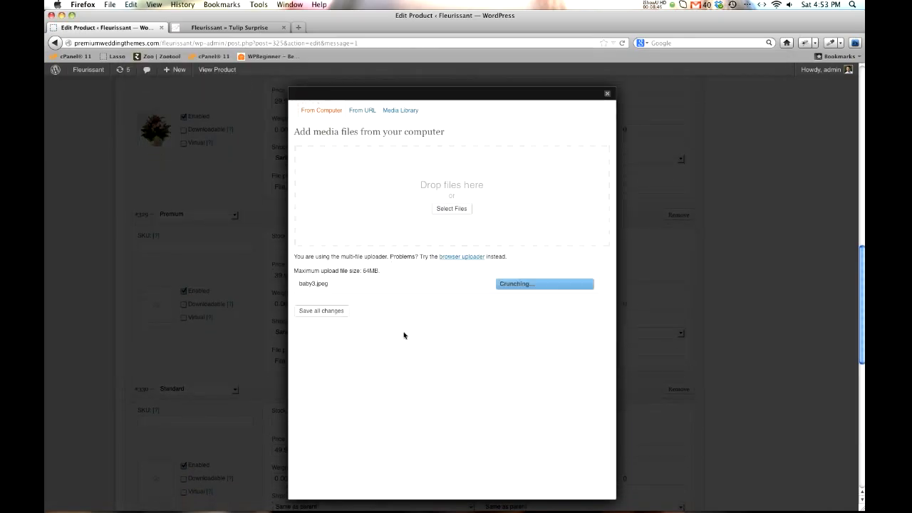
{"action": "scroll", "coordinate": [383, 428], "scroll_direction": "down", "scroll_amount": 5}
{"action": "left_click", "coordinate": [391, 449]}
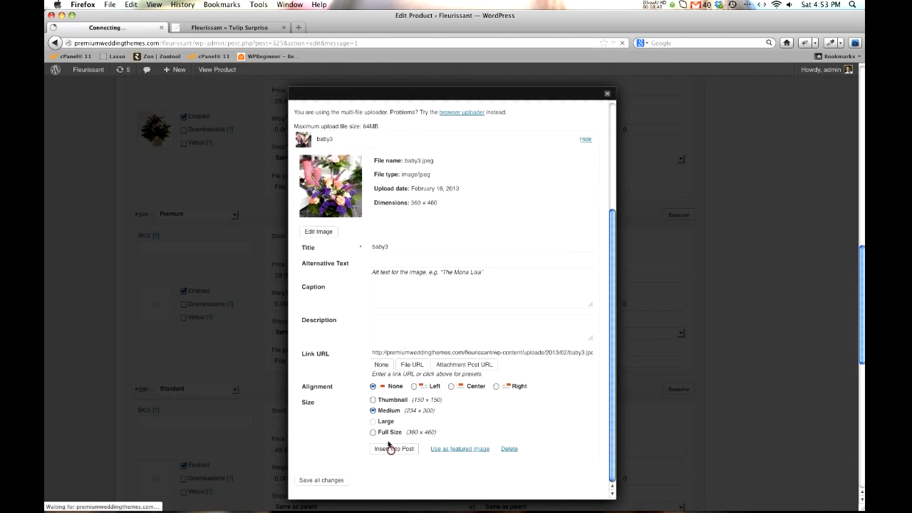
{"action": "scroll", "coordinate": [251, 374], "scroll_direction": "down", "scroll_amount": 2}
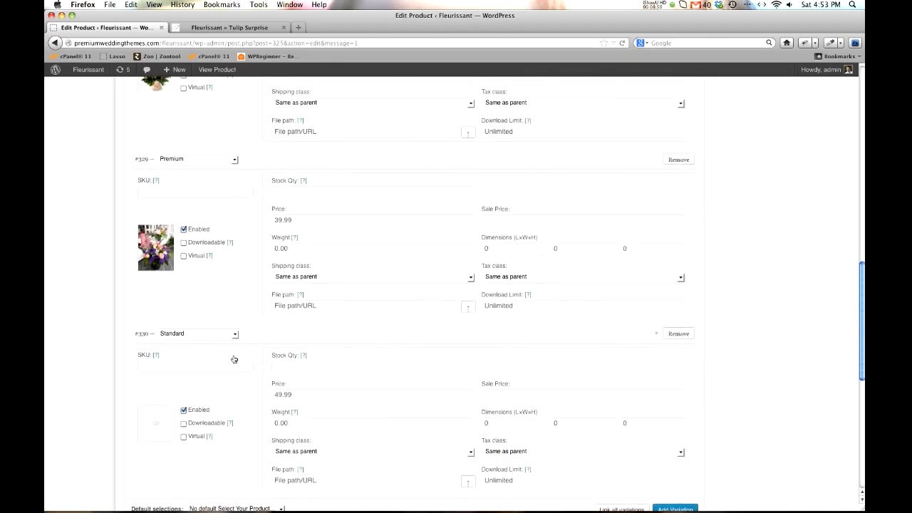
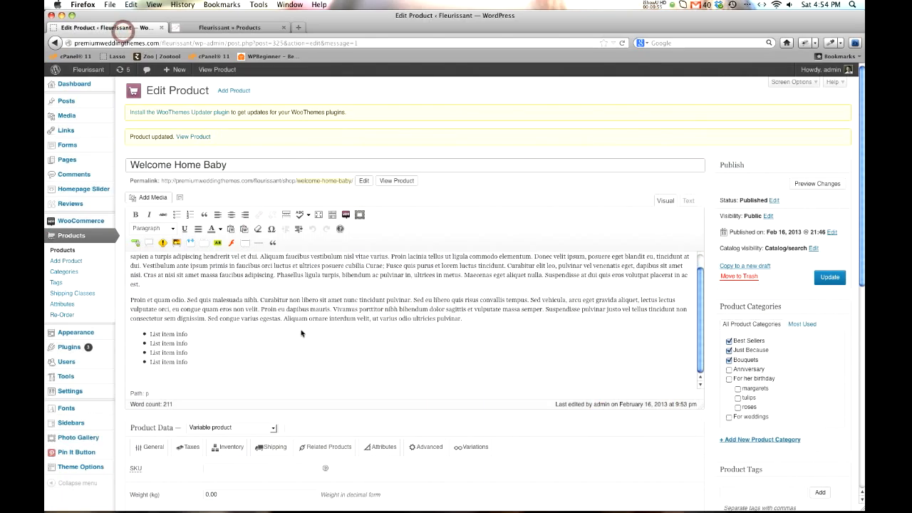
- Remove the closing words "erat a varius posuere" from the product short description and update the product
{"action": "left_click", "coordinate": [637, 388]}
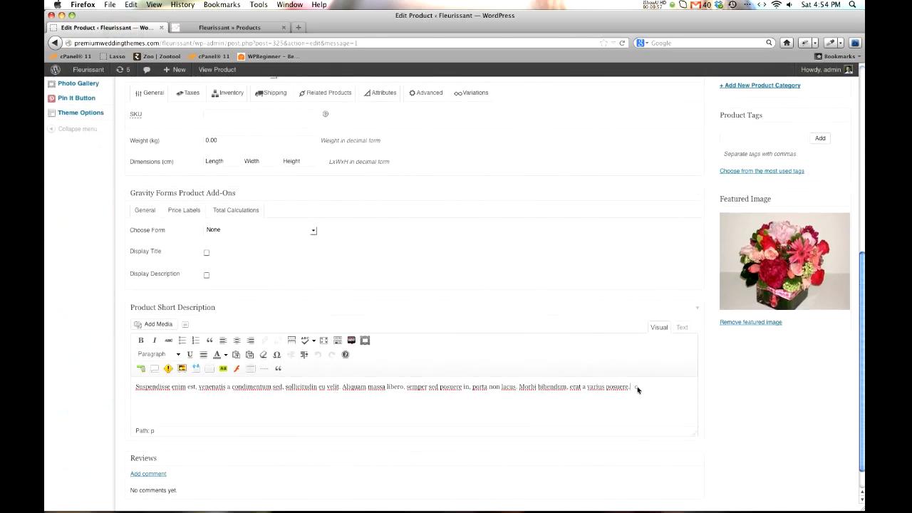
{"action": "key", "text": "BackSpace"}
{"action": "key", "text": "BackSpace"}
{"action": "key", "text": "BackSpace"}
{"action": "key", "text": "BackSpace"}
{"action": "key", "text": "BackSpace"}
{"action": "key", "text": "BackSpace"}
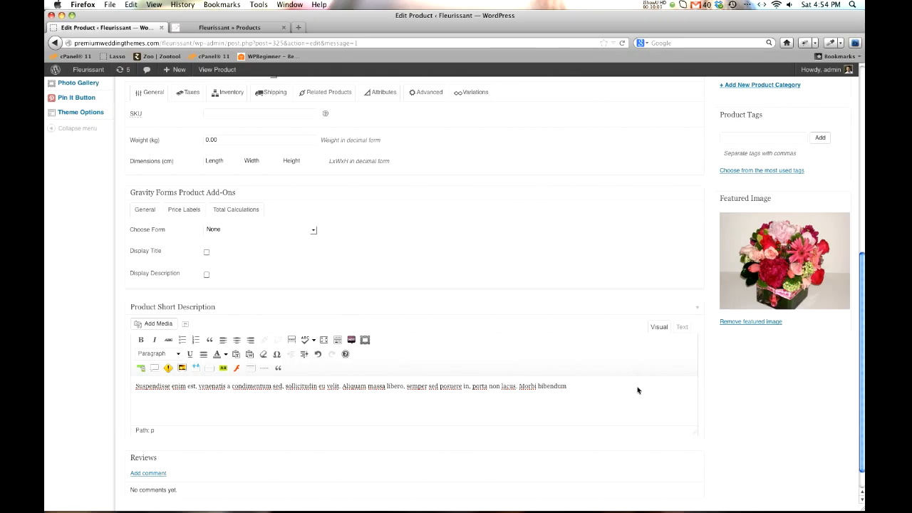
{"action": "scroll", "coordinate": [728, 371], "scroll_direction": "up", "scroll_amount": 6}
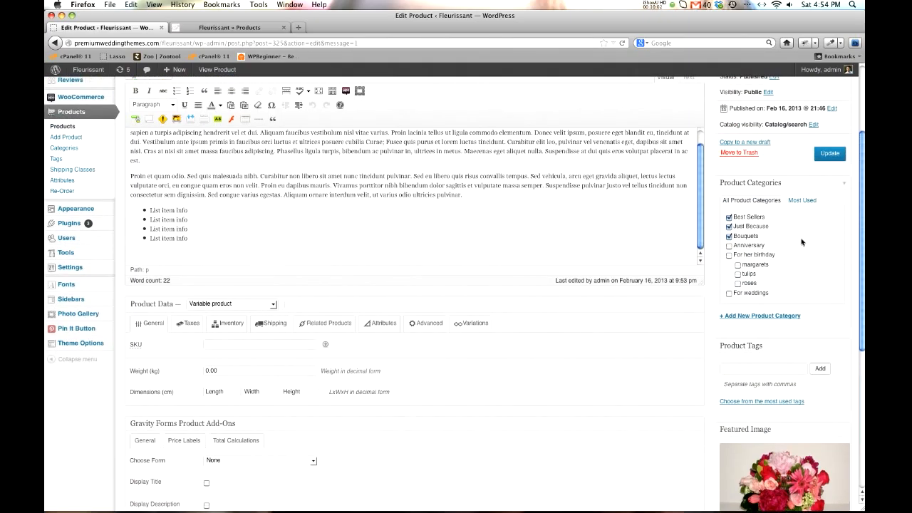
{"action": "left_click", "coordinate": [826, 156]}
- Reload the shop page to check the shortened Welcome Home Baby description in the product listing
{"action": "left_click", "coordinate": [224, 27]}
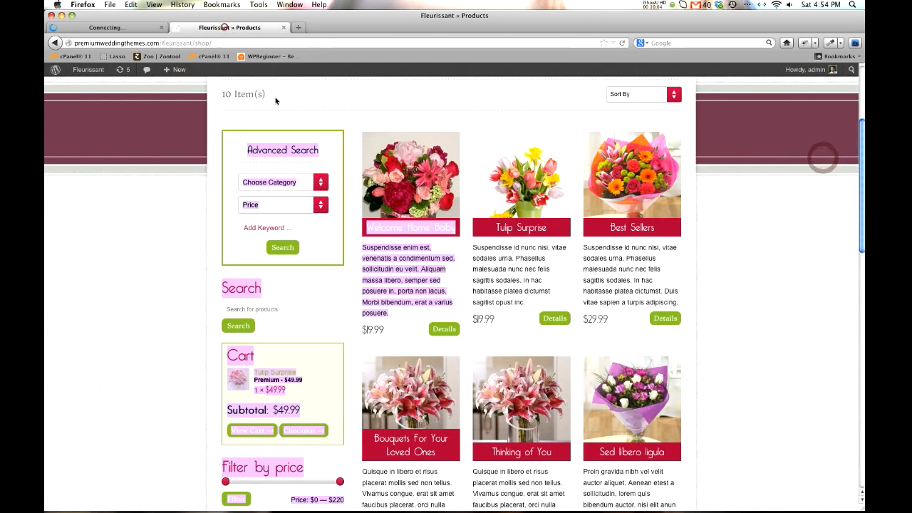
{"action": "left_click", "coordinate": [454, 285]}
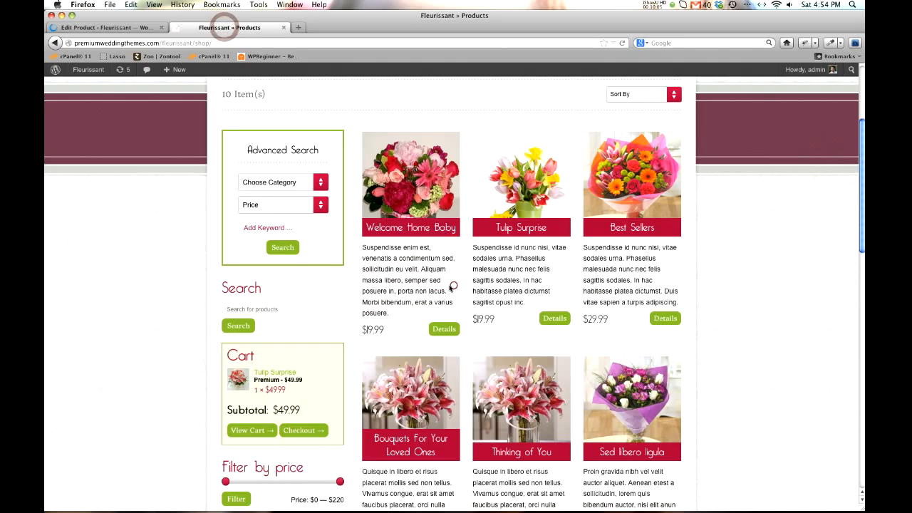
{"action": "left_click", "coordinate": [621, 43]}
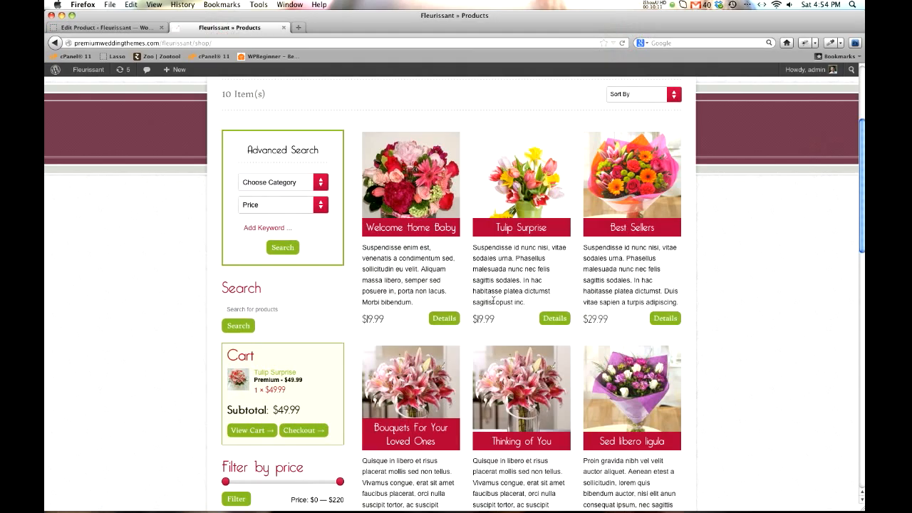
- Open the Welcome Home Baby product page in the shop and review its variation images and prices
{"action": "left_click", "coordinate": [393, 189]}
{"action": "left_click", "coordinate": [117, 28]}
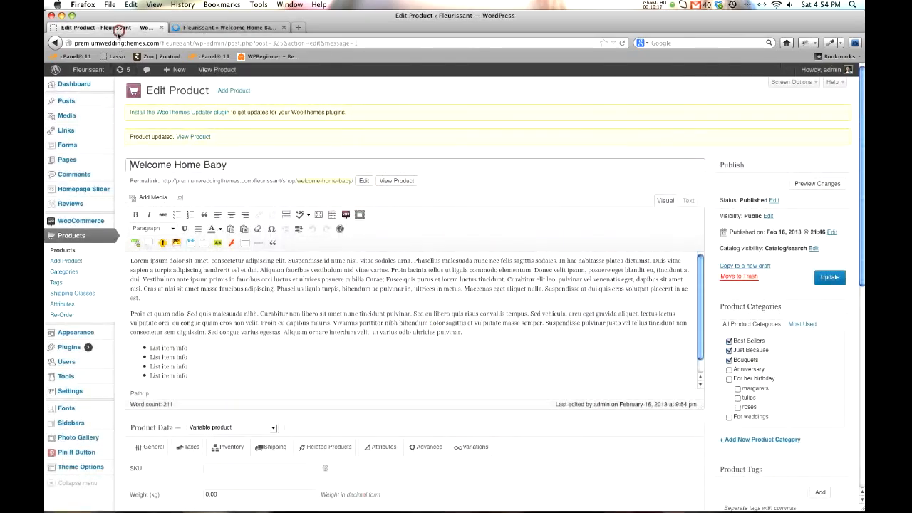
{"action": "left_click", "coordinate": [231, 27]}
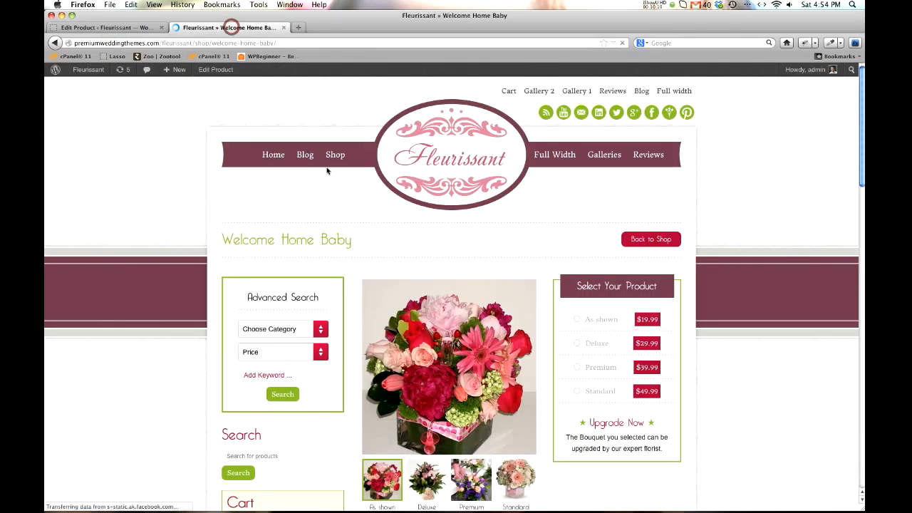
{"action": "scroll", "coordinate": [769, 217], "scroll_direction": "down", "scroll_amount": 3}
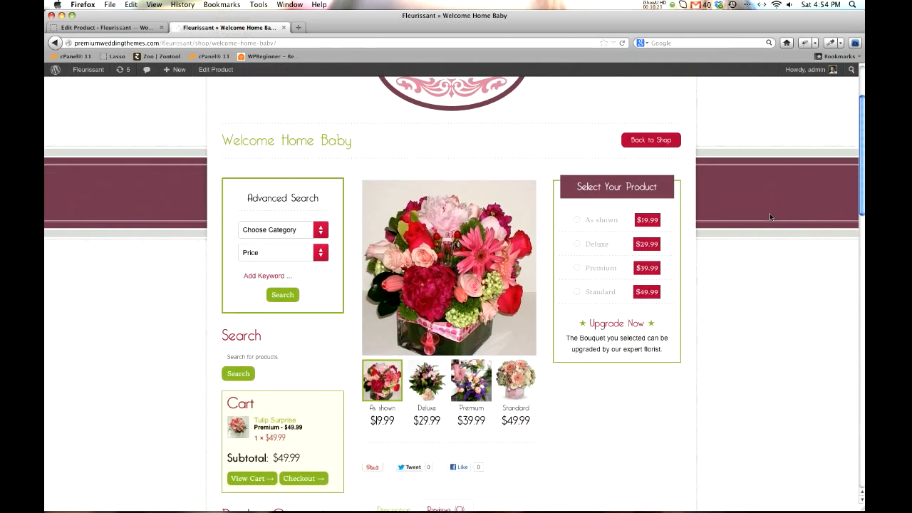
- Preview the Deluxe, Premium and Standard images in turn in the Welcome Home Baby product gallery
{"action": "scroll", "coordinate": [749, 191], "scroll_direction": "down", "scroll_amount": 2}
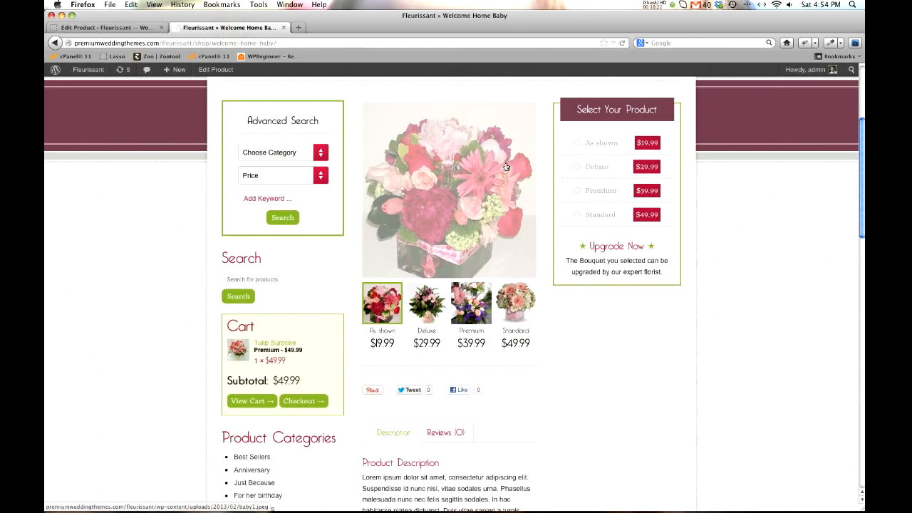
{"action": "left_click", "coordinate": [430, 313]}
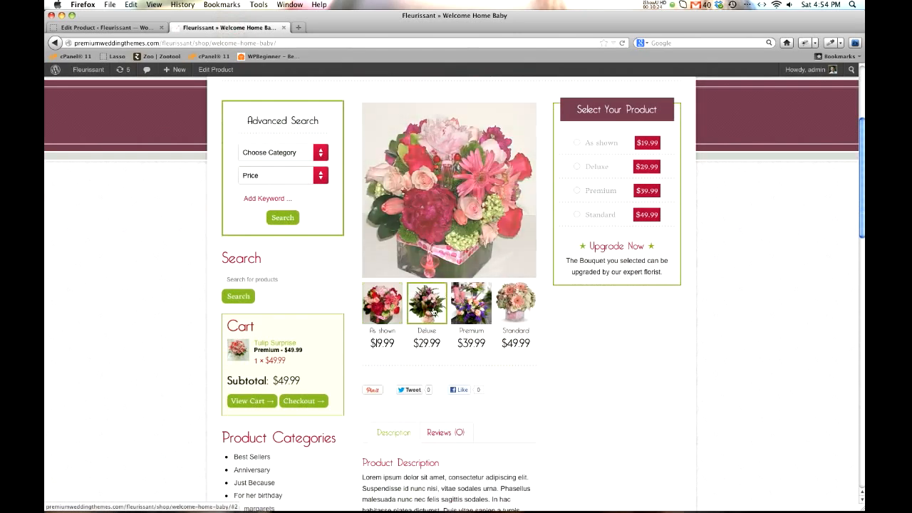
{"action": "left_click", "coordinate": [470, 313]}
{"action": "left_click", "coordinate": [518, 310]}
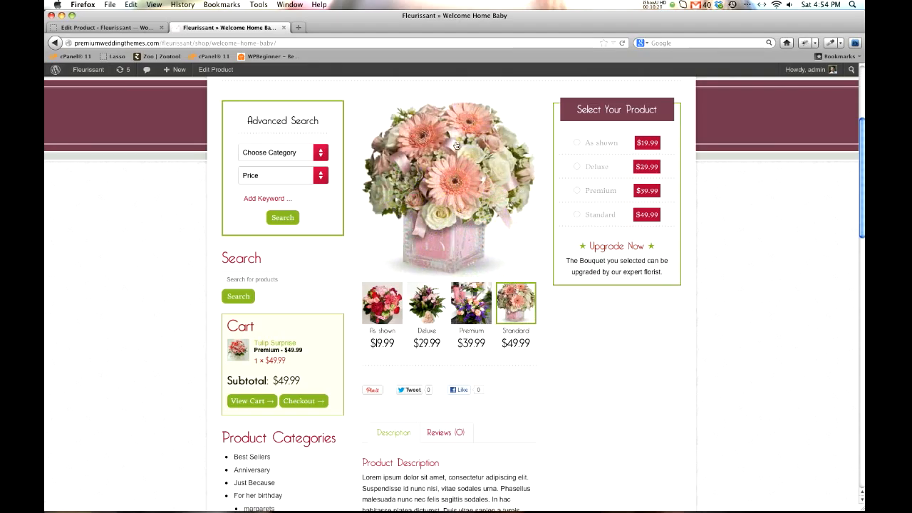
{"action": "scroll", "coordinate": [440, 227], "scroll_direction": "up", "scroll_amount": 2}
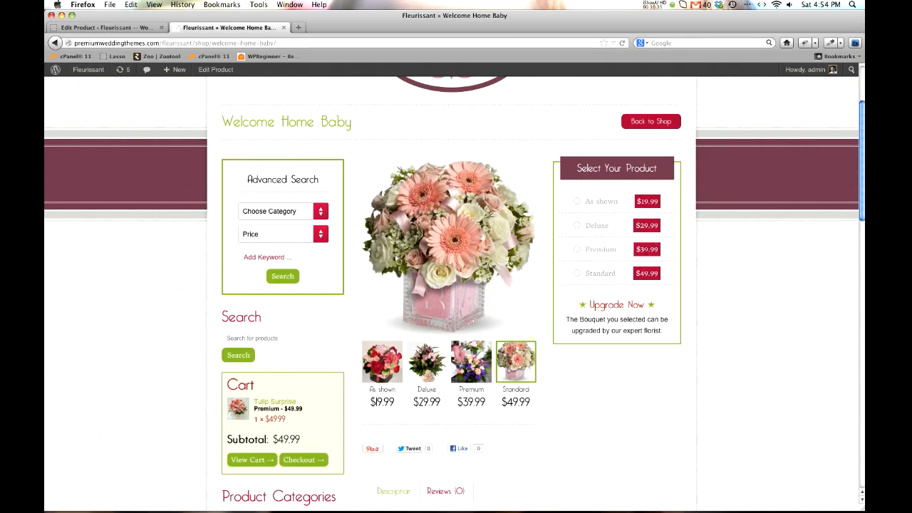
{"action": "scroll", "coordinate": [579, 263], "scroll_direction": "down", "scroll_amount": 2}
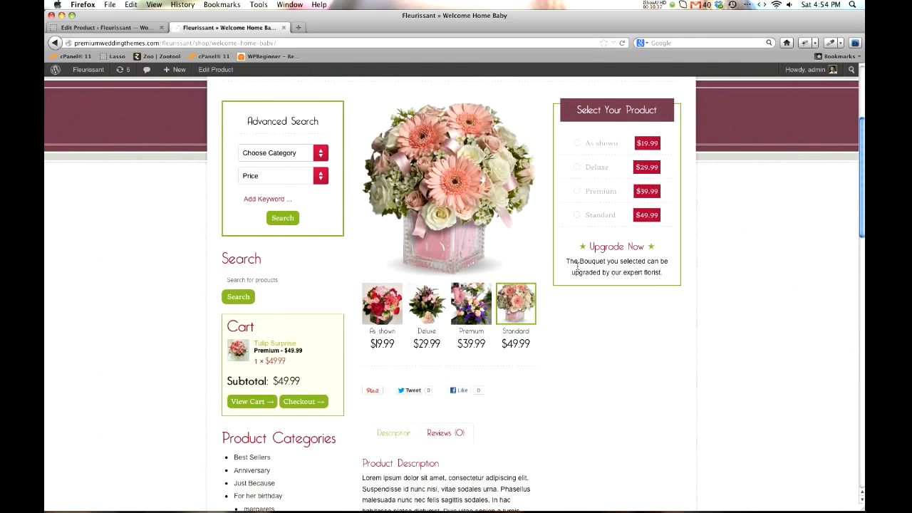
{"action": "scroll", "coordinate": [577, 265], "scroll_direction": "up", "scroll_amount": 2}
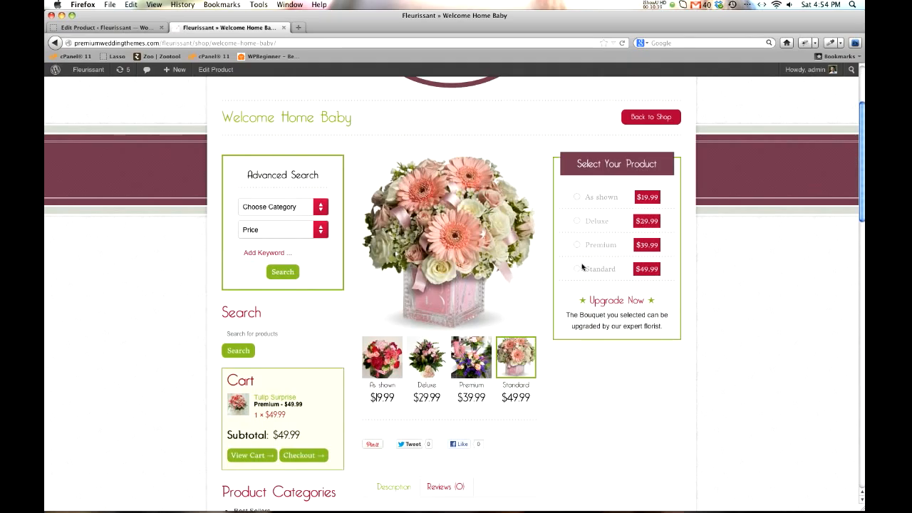
- Choose the Premium option for Welcome Home Baby, set the quantity to 3 and add it to the cart
{"action": "left_click", "coordinate": [576, 245]}
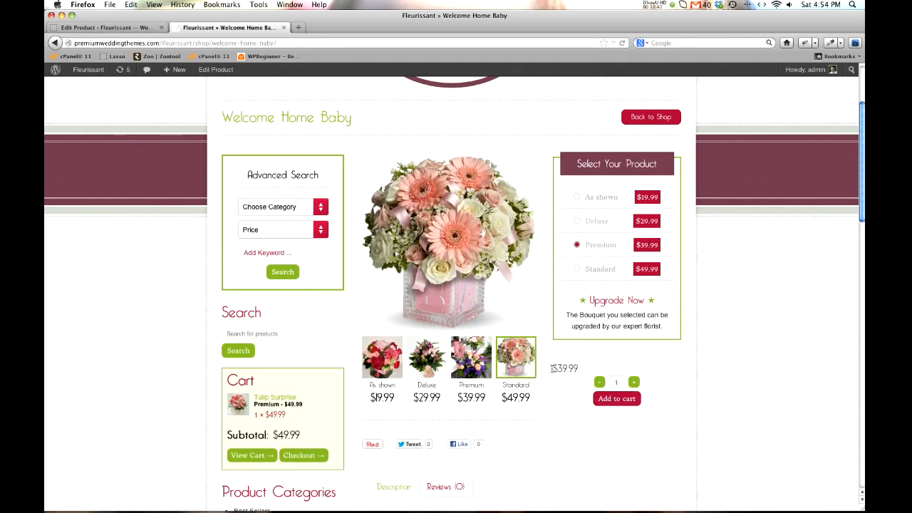
{"action": "left_click_drag", "start_coordinate": [552, 369], "coordinate": [580, 368]}
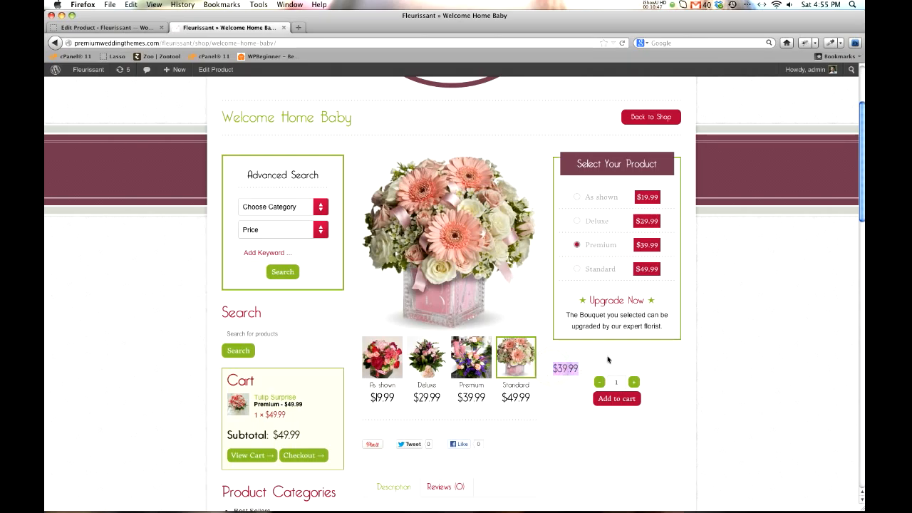
{"action": "left_click", "coordinate": [559, 399]}
{"action": "left_click", "coordinate": [594, 422]}
{"action": "left_click", "coordinate": [632, 382]}
{"action": "left_click", "coordinate": [632, 381]}
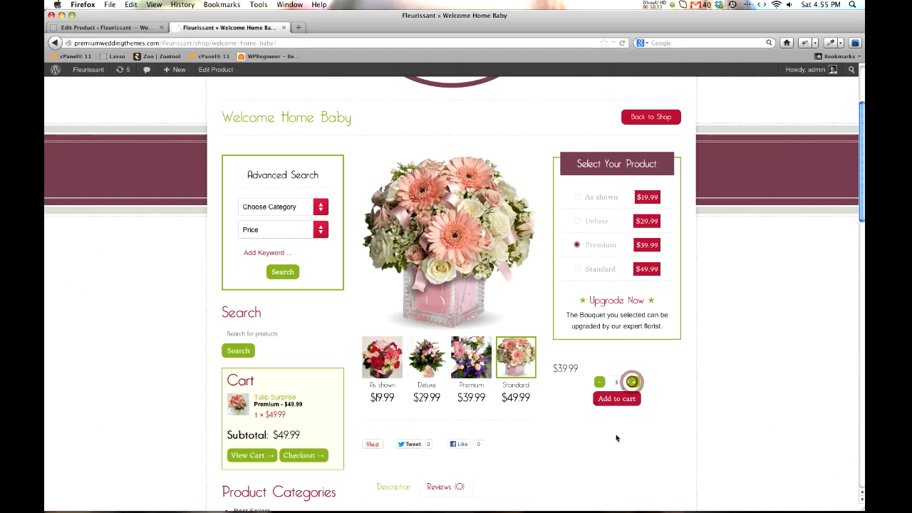
{"action": "left_click", "coordinate": [609, 400]}
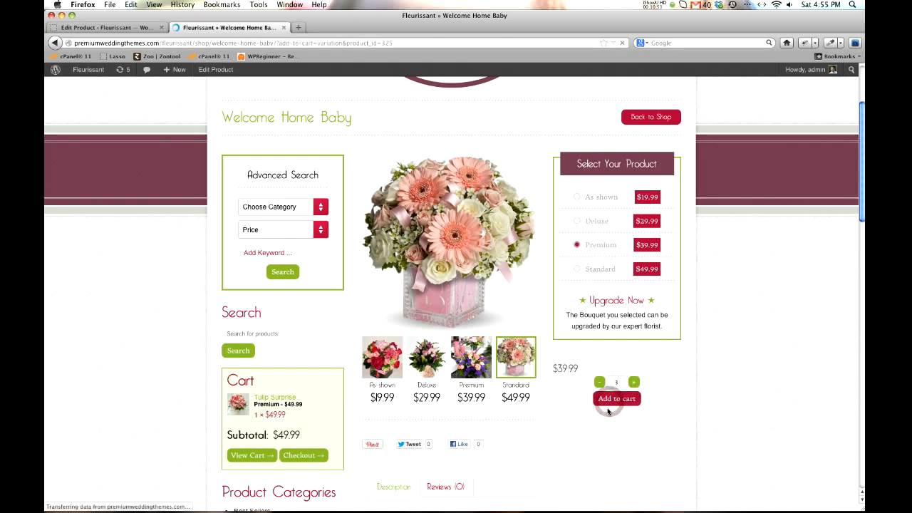
{"action": "scroll", "coordinate": [601, 409], "scroll_direction": "down", "scroll_amount": 5}
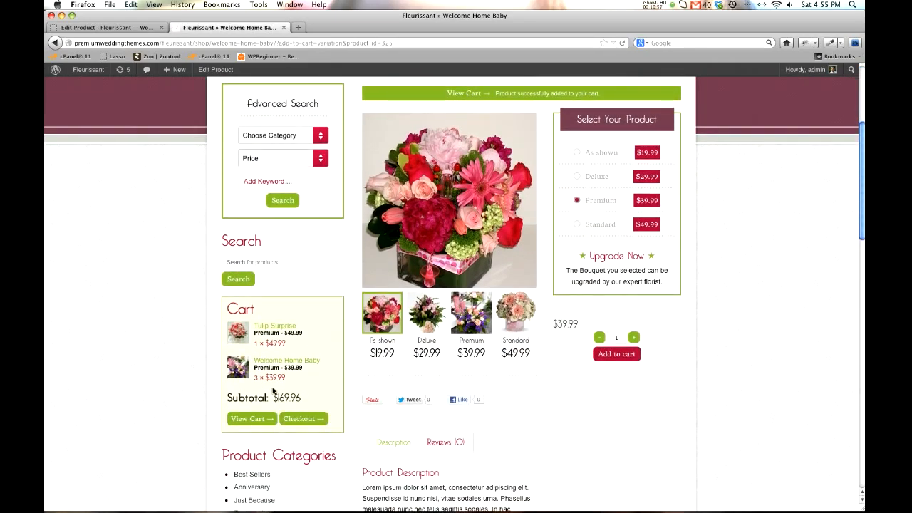
- Delete the "Proin et quam odio" paragraph and the first paragraph's text from "Curabitur elit leo" onward in the main product description, and update the product
{"action": "scroll", "coordinate": [569, 321], "scroll_direction": "down", "scroll_amount": 8}
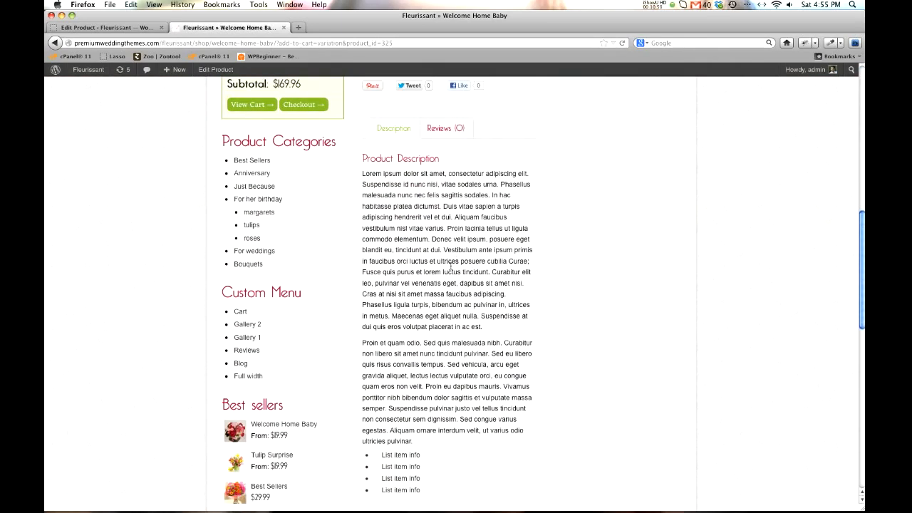
{"action": "left_click", "coordinate": [136, 27]}
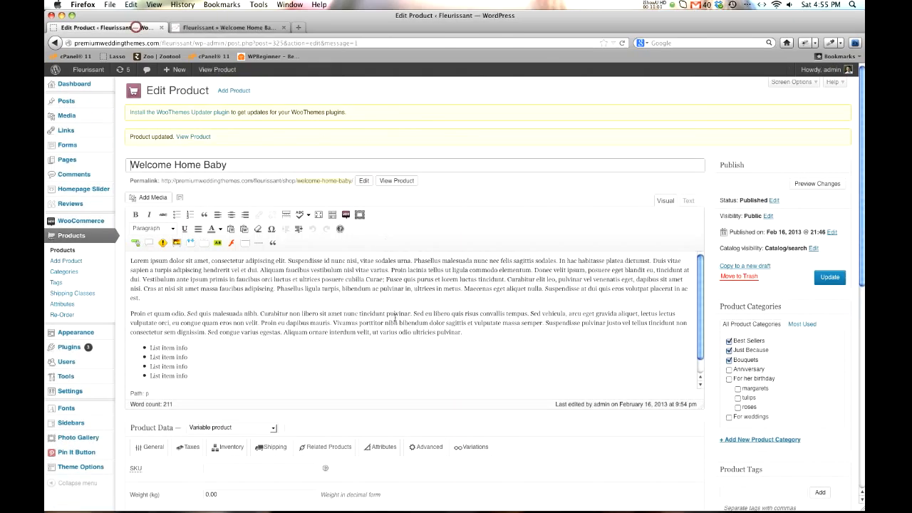
{"action": "left_click", "coordinate": [456, 332]}
{"action": "triple_click", "coordinate": [456, 333]}
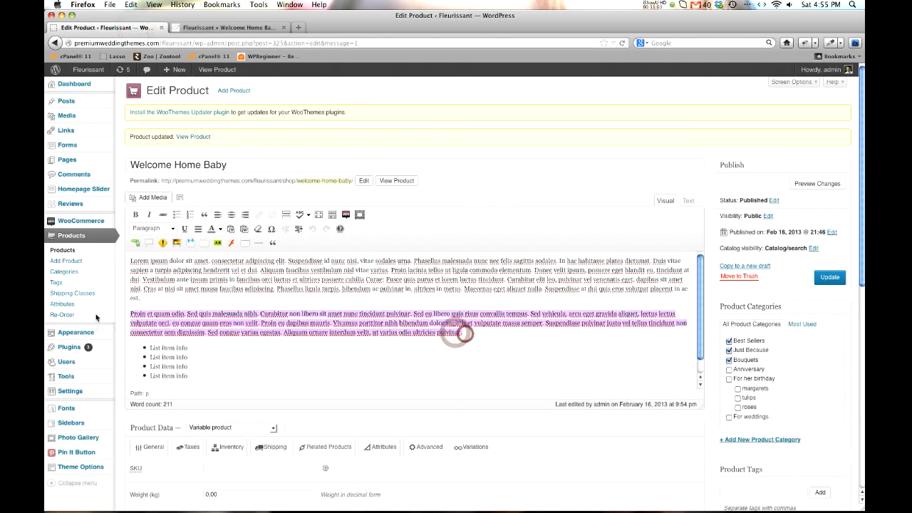
{"action": "key", "text": "BackSpace"}
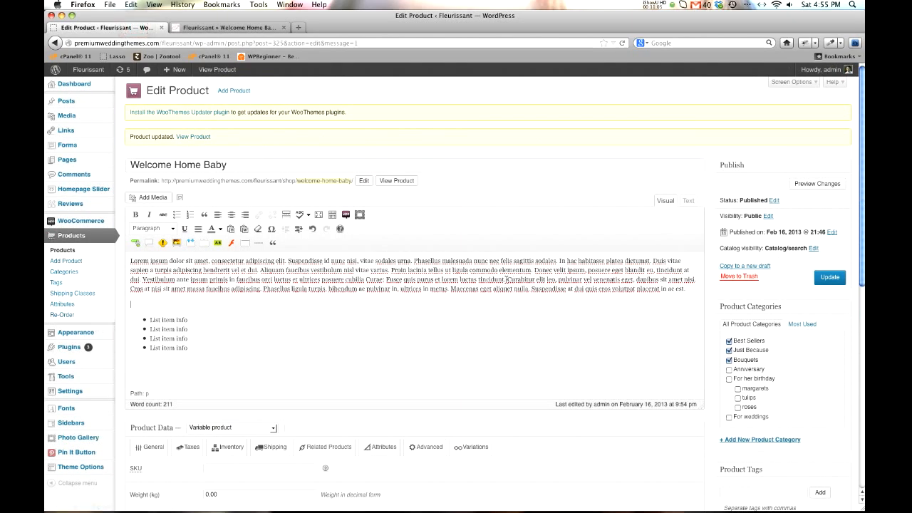
{"action": "left_click_drag", "start_coordinate": [506, 280], "coordinate": [688, 290]}
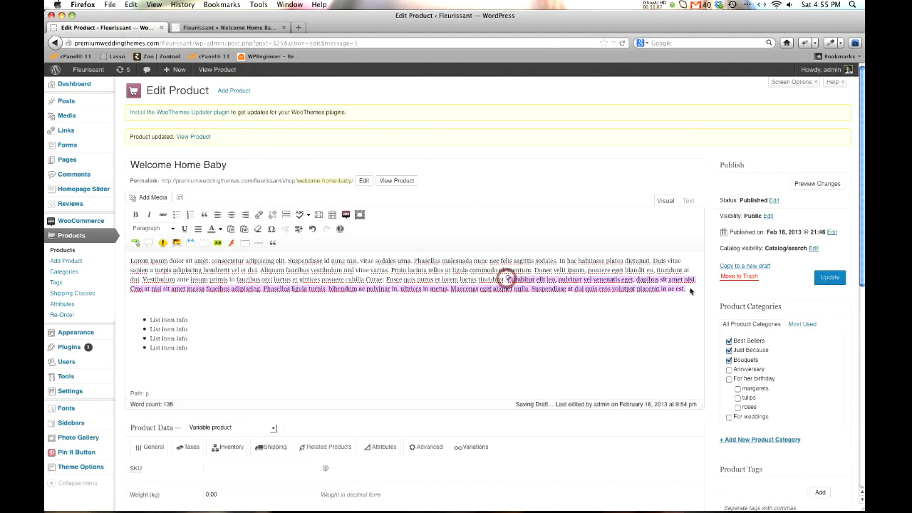
{"action": "key", "text": "BackSpace"}
{"action": "left_click", "coordinate": [830, 277]}
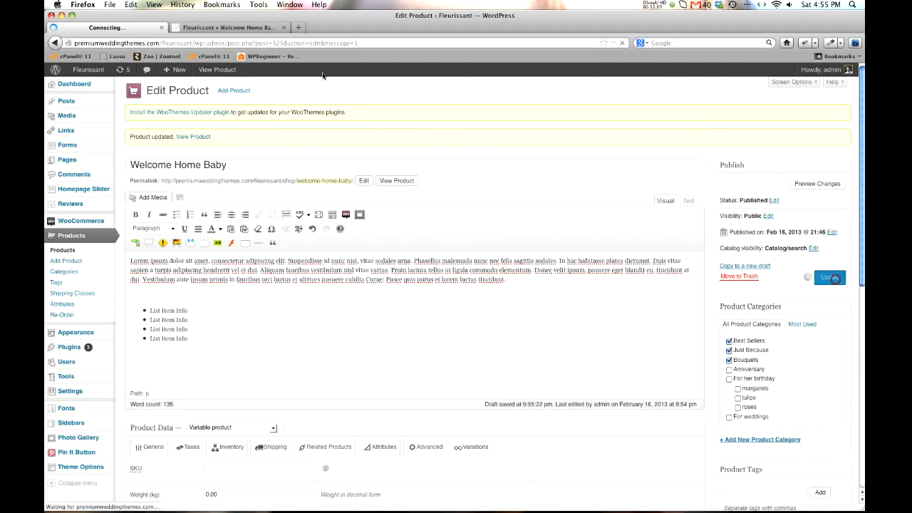
- Reload the shop's Welcome Home Baby page, resending the form data, to check the shortened product description
{"action": "left_click", "coordinate": [219, 28]}
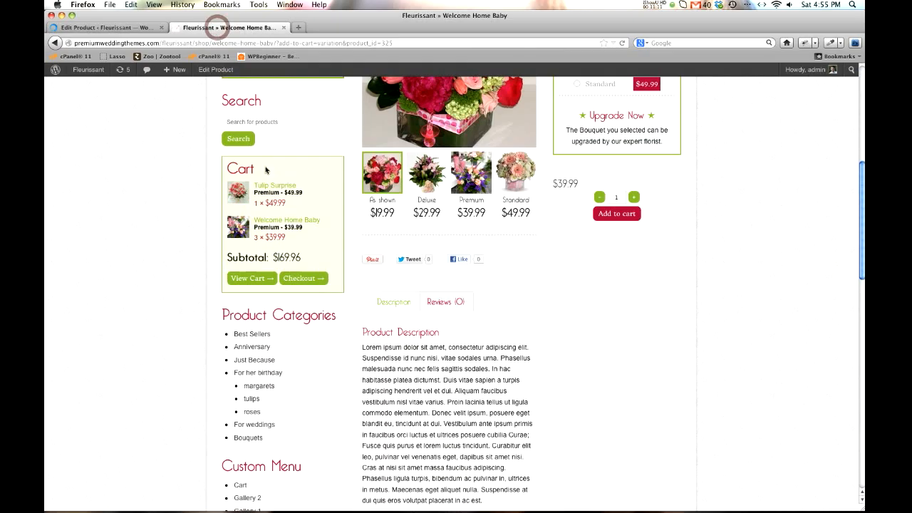
{"action": "left_click", "coordinate": [623, 44]}
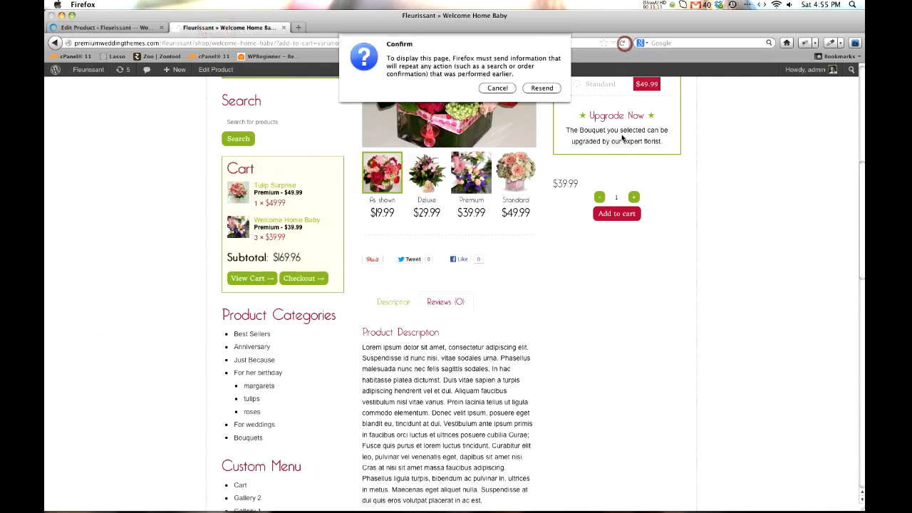
{"action": "left_click", "coordinate": [496, 88]}
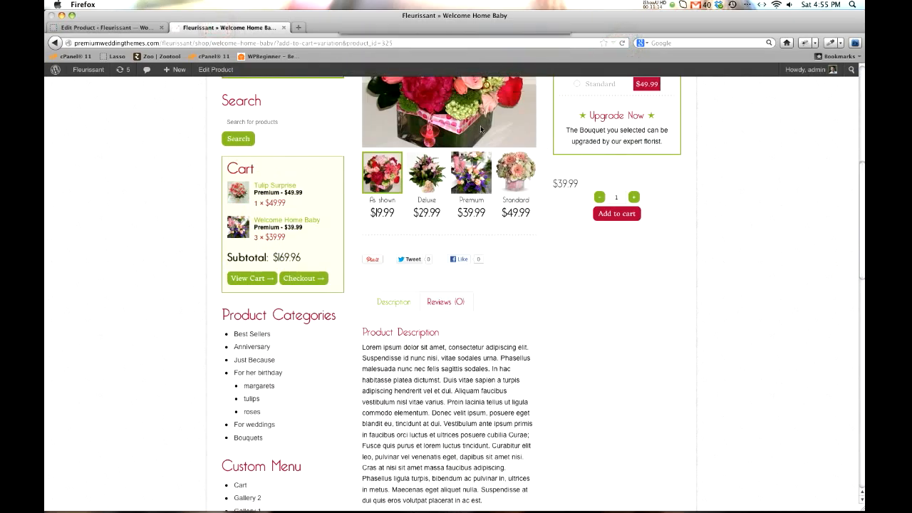
{"action": "left_click", "coordinate": [621, 44]}
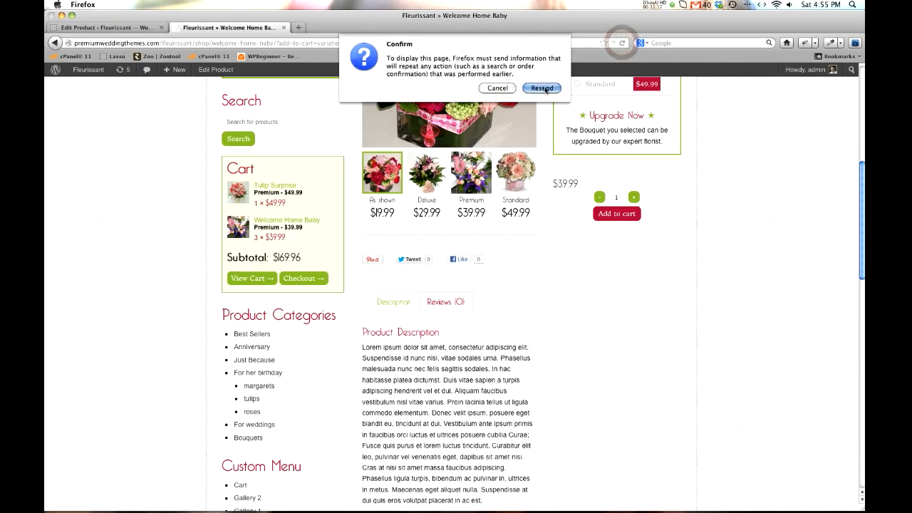
{"action": "key", "text": "Return"}
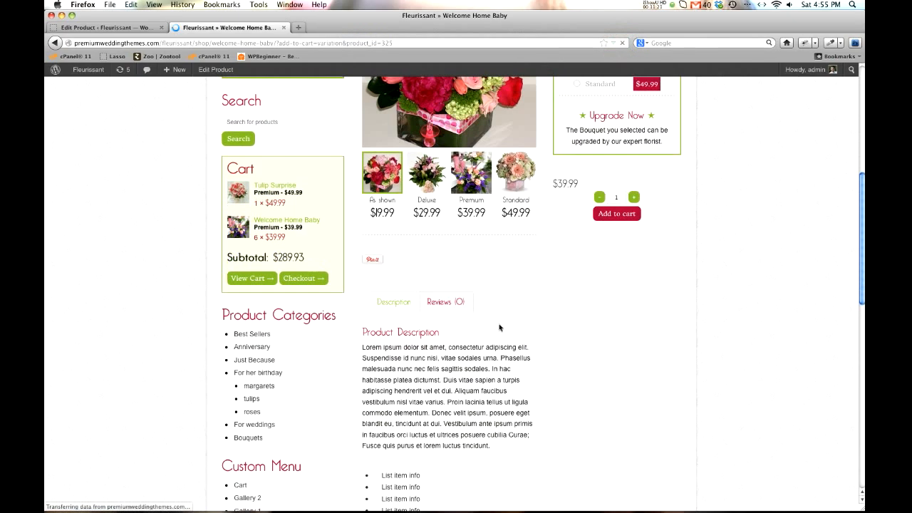
{"action": "scroll", "coordinate": [557, 296], "scroll_direction": "down", "scroll_amount": 3}
{"action": "scroll", "coordinate": [558, 295], "scroll_direction": "up", "scroll_amount": 3}
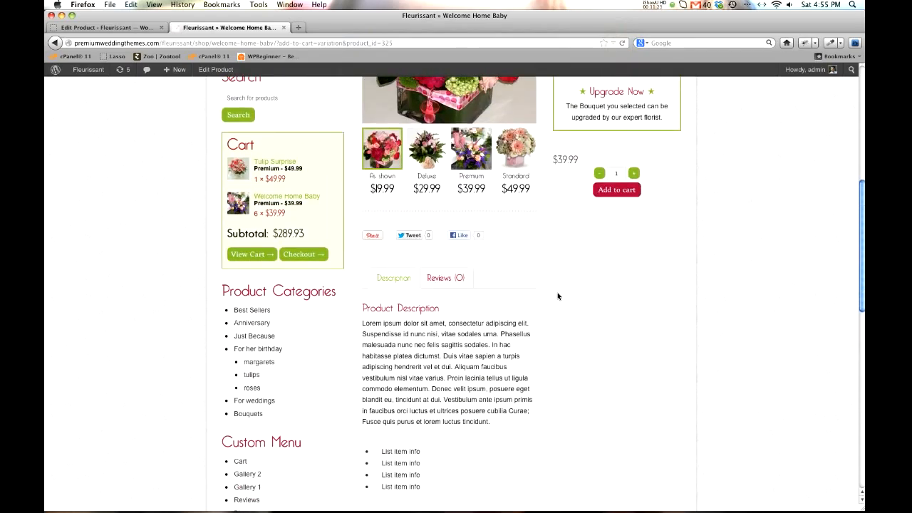
- Submit a five-star review of Welcome Home Baby reading "Fantastic set of flowers"
{"action": "scroll", "coordinate": [550, 271], "scroll_direction": "up", "scroll_amount": 1}
{"action": "left_click", "coordinate": [436, 307]}
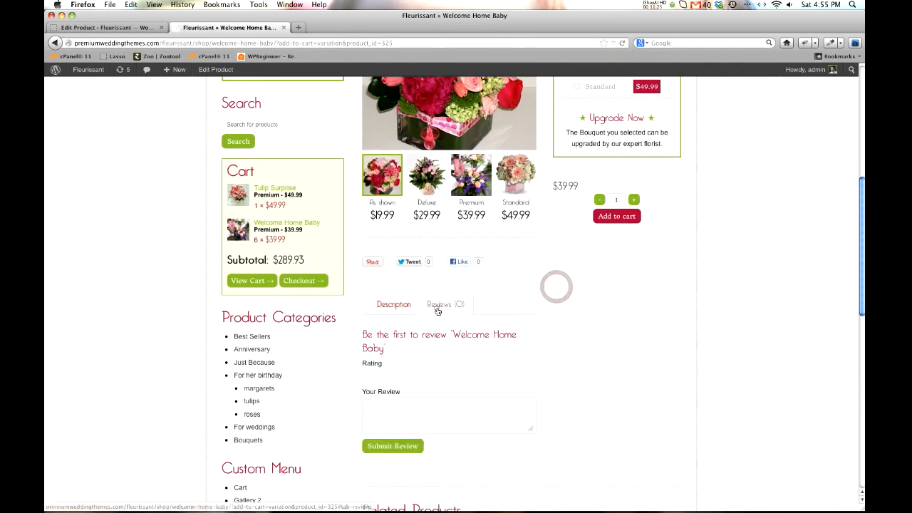
{"action": "scroll", "coordinate": [420, 341], "scroll_direction": "down", "scroll_amount": 1}
{"action": "left_click", "coordinate": [397, 333]}
{"action": "left_click", "coordinate": [438, 373]}
{"action": "type", "text": "Fantastic set of flowers"}
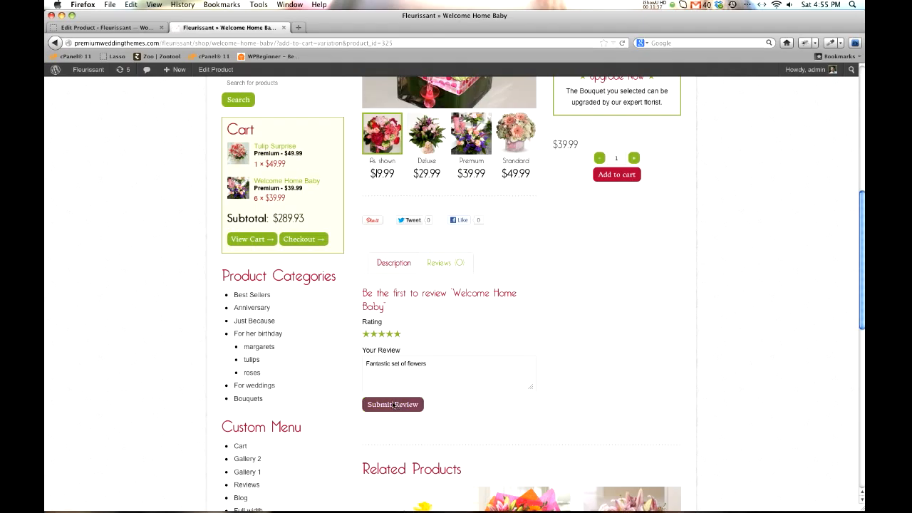
{"action": "left_click", "coordinate": [392, 405]}
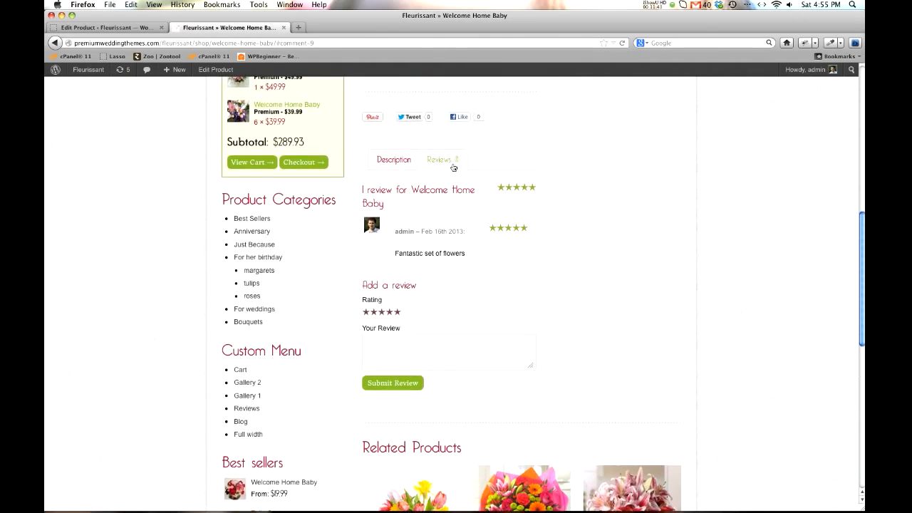
- Switch the product page back to its description and look over the page with the submitted review
{"action": "left_click", "coordinate": [396, 161]}
{"action": "scroll", "coordinate": [416, 182], "scroll_direction": "up", "scroll_amount": 10}
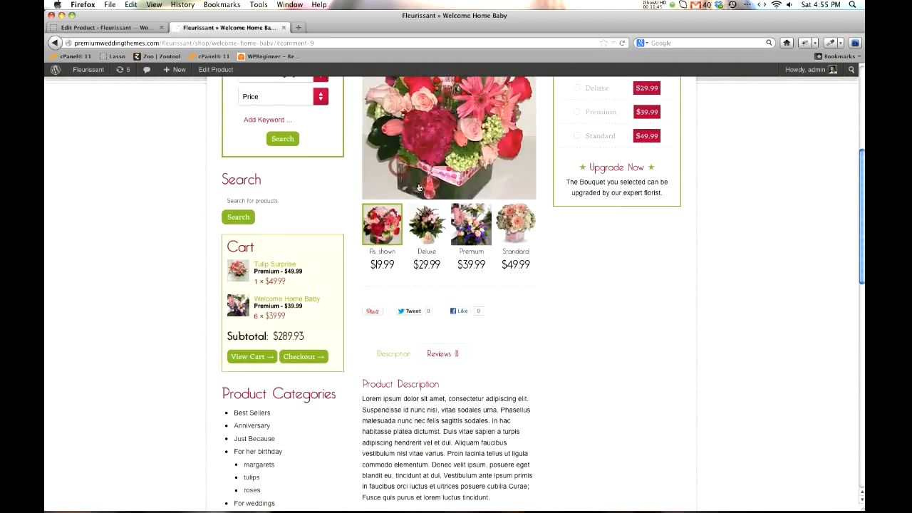
{"action": "scroll", "coordinate": [418, 188], "scroll_direction": "down", "scroll_amount": 6}
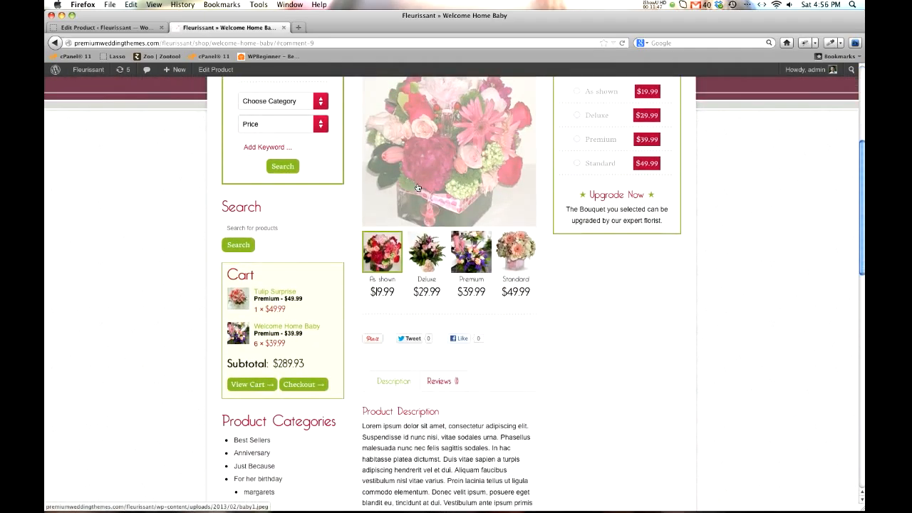
{"action": "scroll", "coordinate": [420, 188], "scroll_direction": "up", "scroll_amount": 4}
- Return to editing the Welcome Home Baby product and review its main description, categories and product data
{"action": "left_click", "coordinate": [91, 28]}
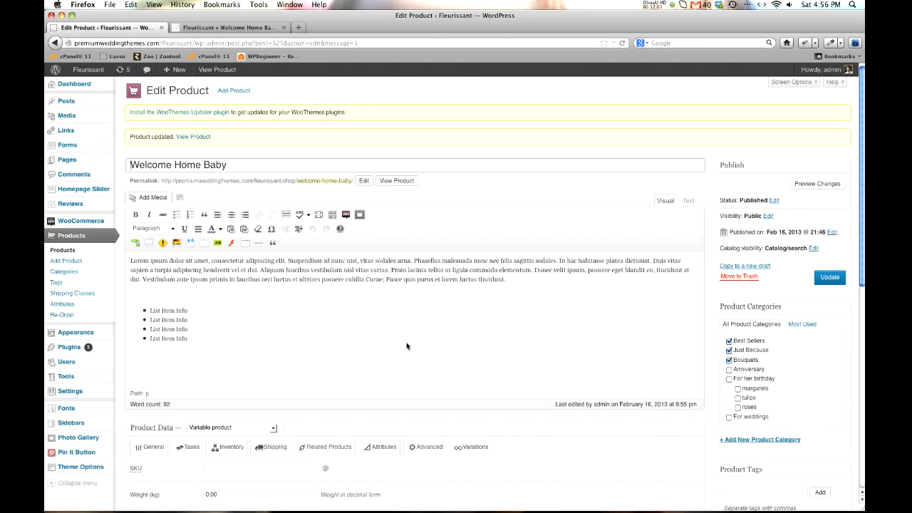
{"action": "scroll", "coordinate": [406, 347], "scroll_direction": "down", "scroll_amount": 3}
{"action": "scroll", "coordinate": [407, 346], "scroll_direction": "up", "scroll_amount": 3}
{"action": "scroll", "coordinate": [425, 378], "scroll_direction": "down", "scroll_amount": 3}
{"action": "scroll", "coordinate": [418, 374], "scroll_direction": "up", "scroll_amount": 3}
{"action": "left_click_drag", "start_coordinate": [529, 280], "coordinate": [130, 262]}
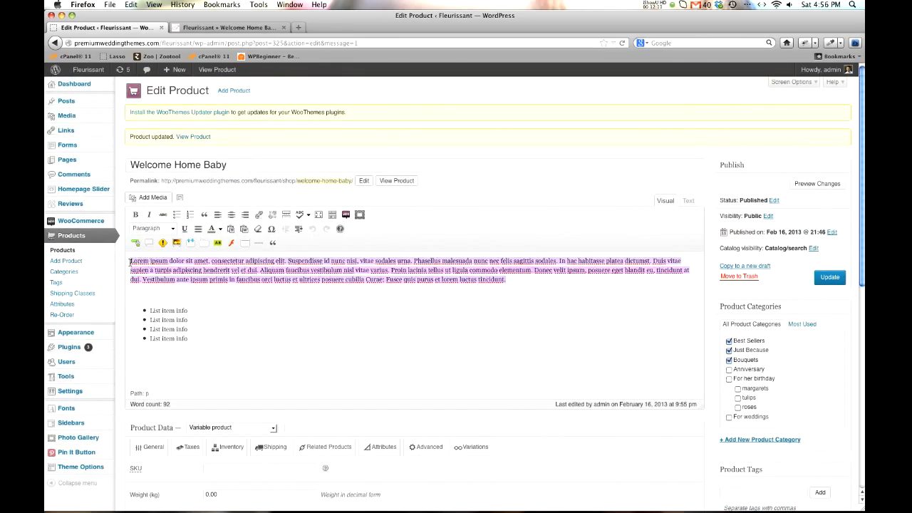
{"action": "left_click", "coordinate": [665, 248]}
{"action": "scroll", "coordinate": [666, 248], "scroll_direction": "down", "scroll_amount": 1}
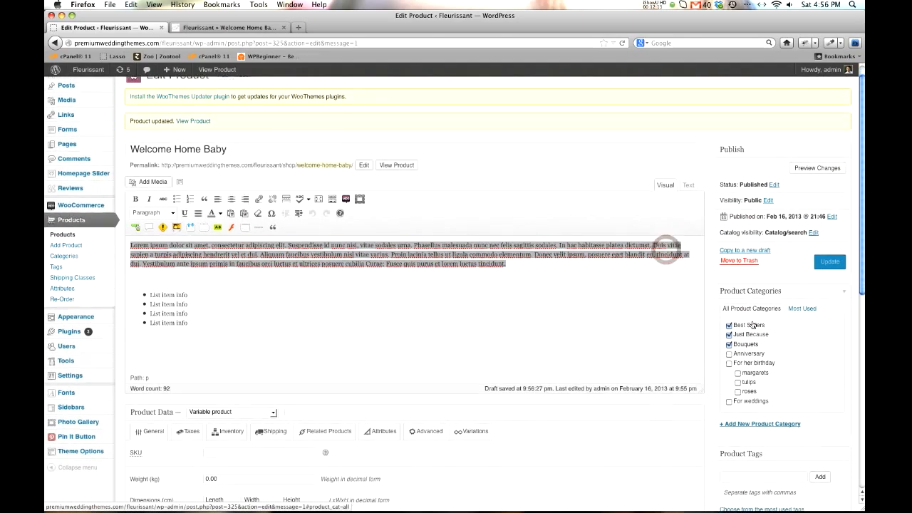
{"action": "scroll", "coordinate": [578, 283], "scroll_direction": "down", "scroll_amount": 3}
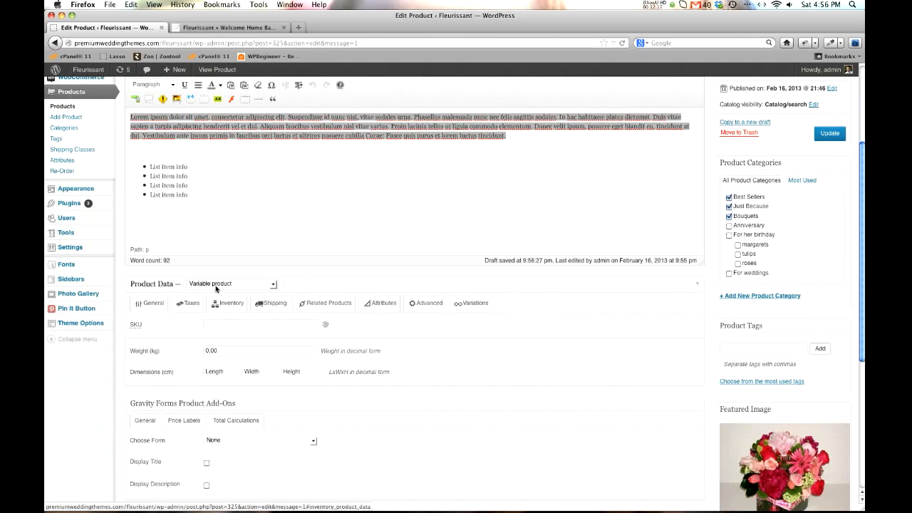
- Review the product's attributes, its variations including the As shown details, and the short description
{"action": "left_click", "coordinate": [386, 303]}
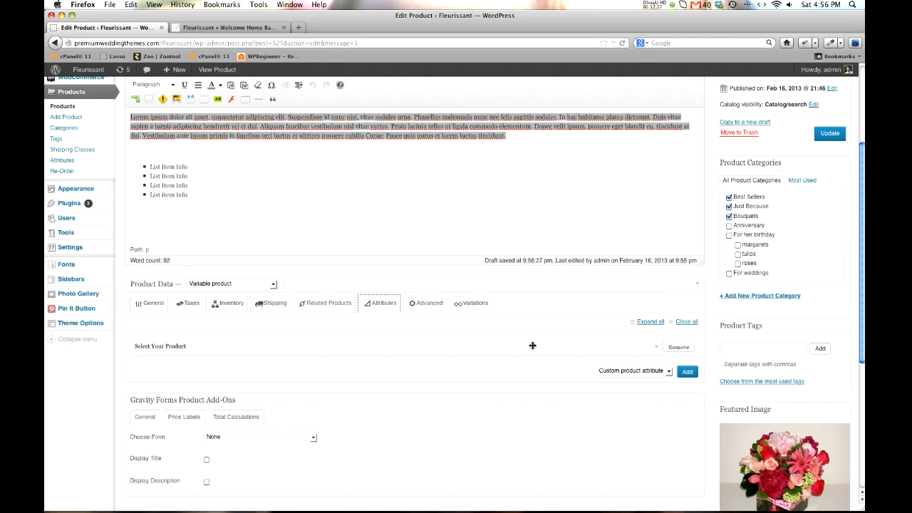
{"action": "left_click", "coordinate": [458, 303]}
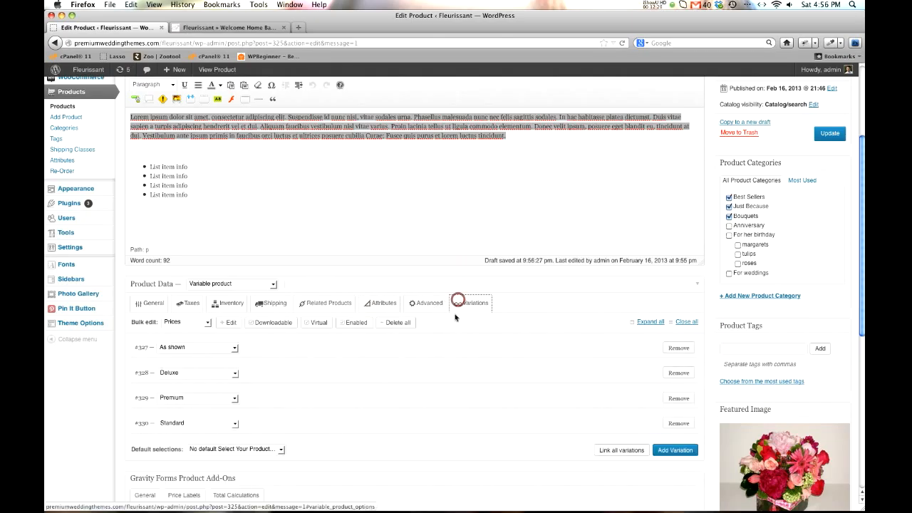
{"action": "scroll", "coordinate": [447, 413], "scroll_direction": "down", "scroll_amount": 3}
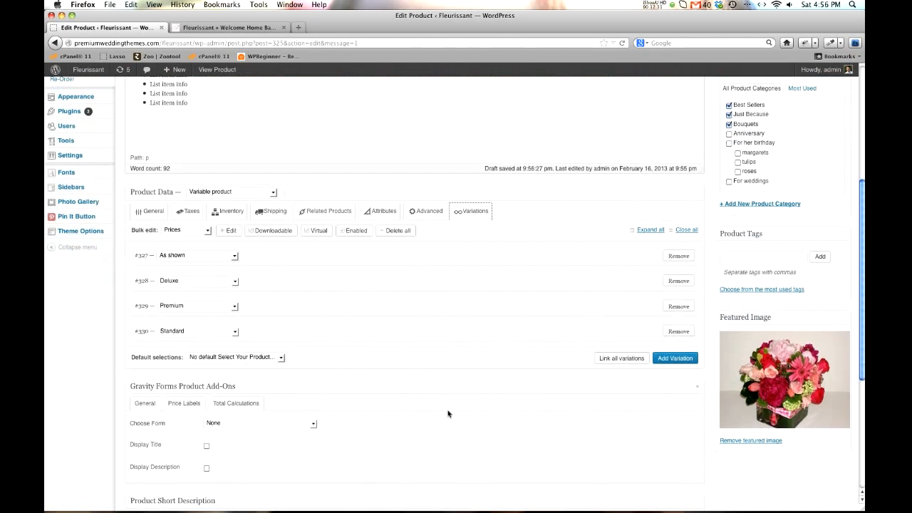
{"action": "left_click", "coordinate": [640, 255]}
{"action": "left_click", "coordinate": [640, 256]}
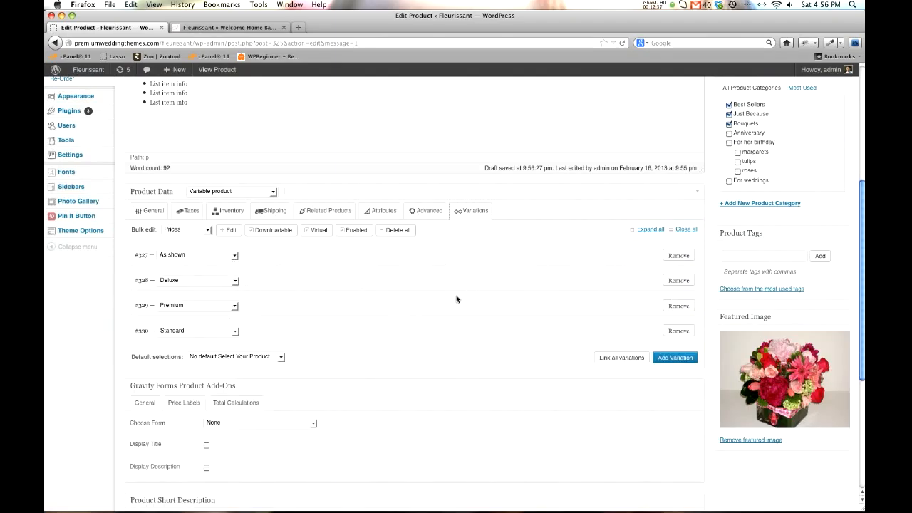
{"action": "left_click", "coordinate": [636, 257]}
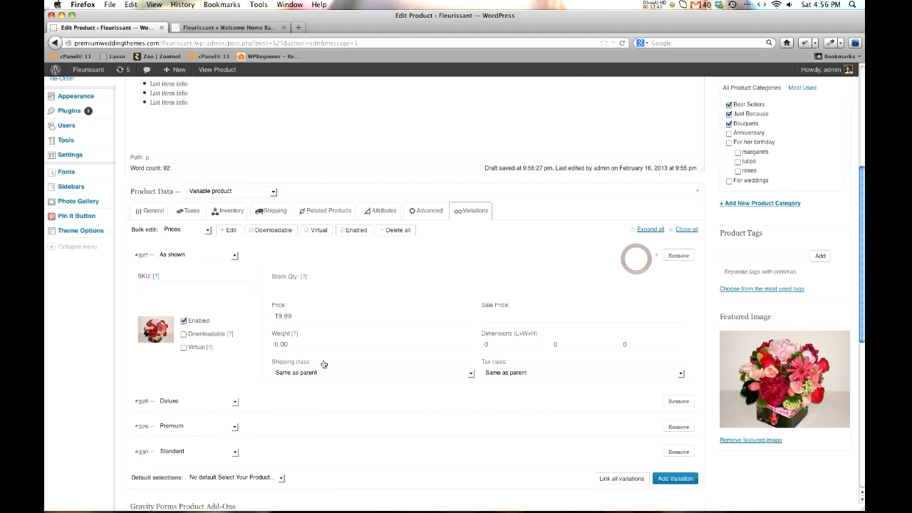
{"action": "left_click", "coordinate": [652, 256]}
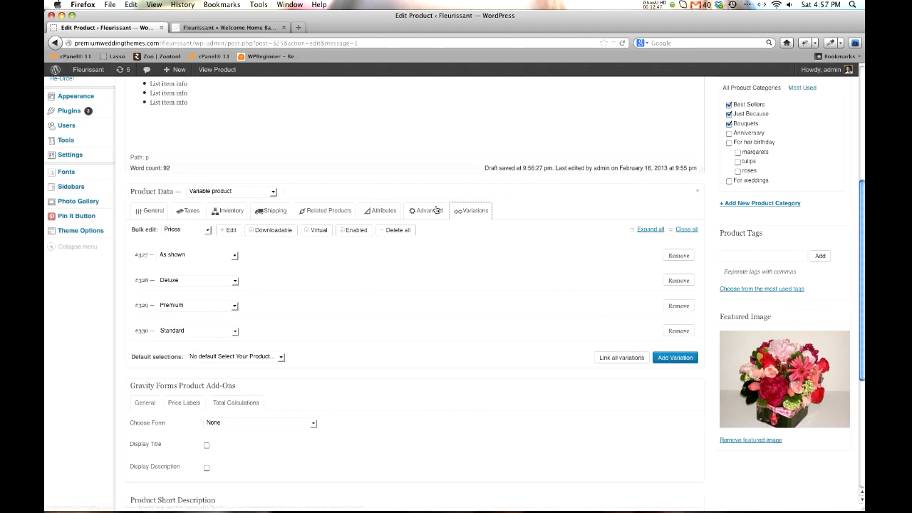
{"action": "scroll", "coordinate": [255, 285], "scroll_direction": "down", "scroll_amount": 5}
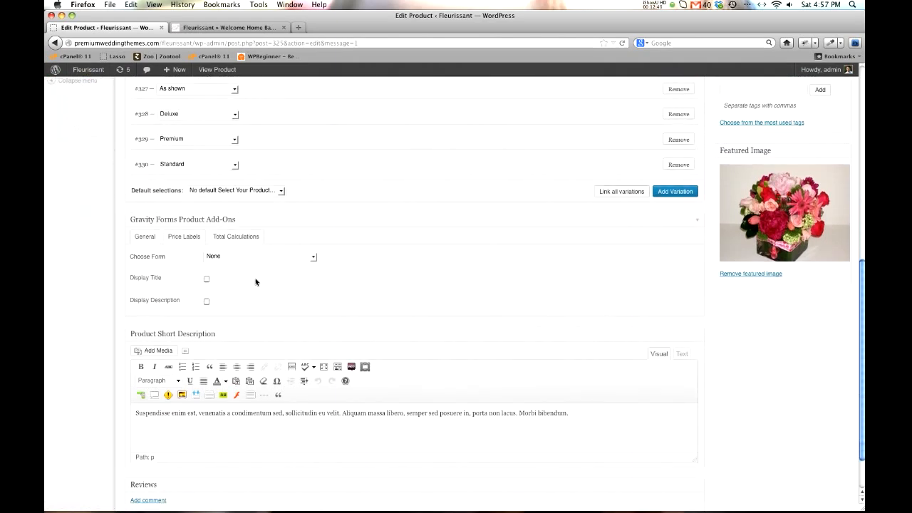
{"action": "scroll", "coordinate": [308, 293], "scroll_direction": "up", "scroll_amount": 10}
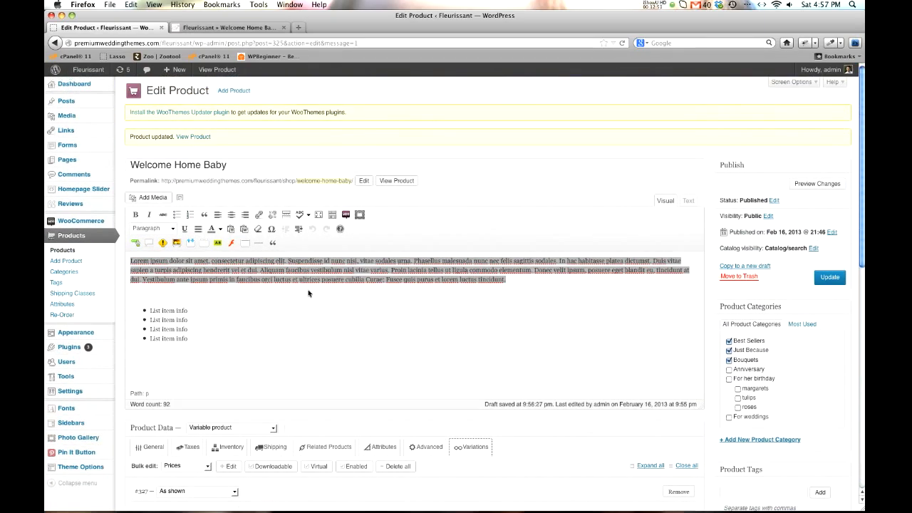